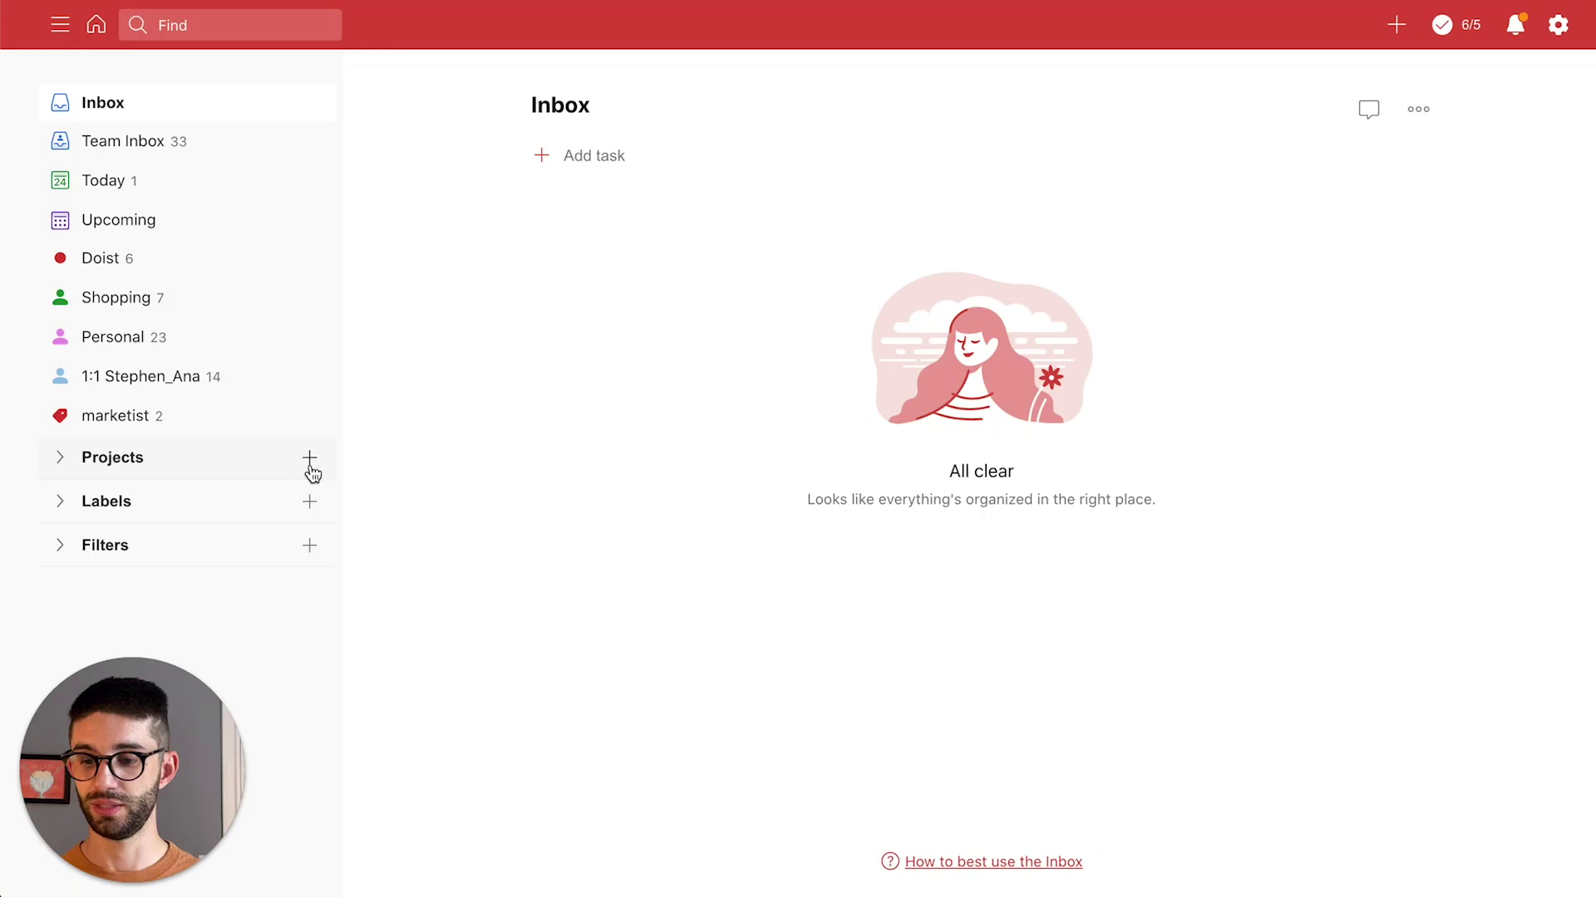
Create the Design Requests project in Olive Green with a Board layout
click(310, 465)
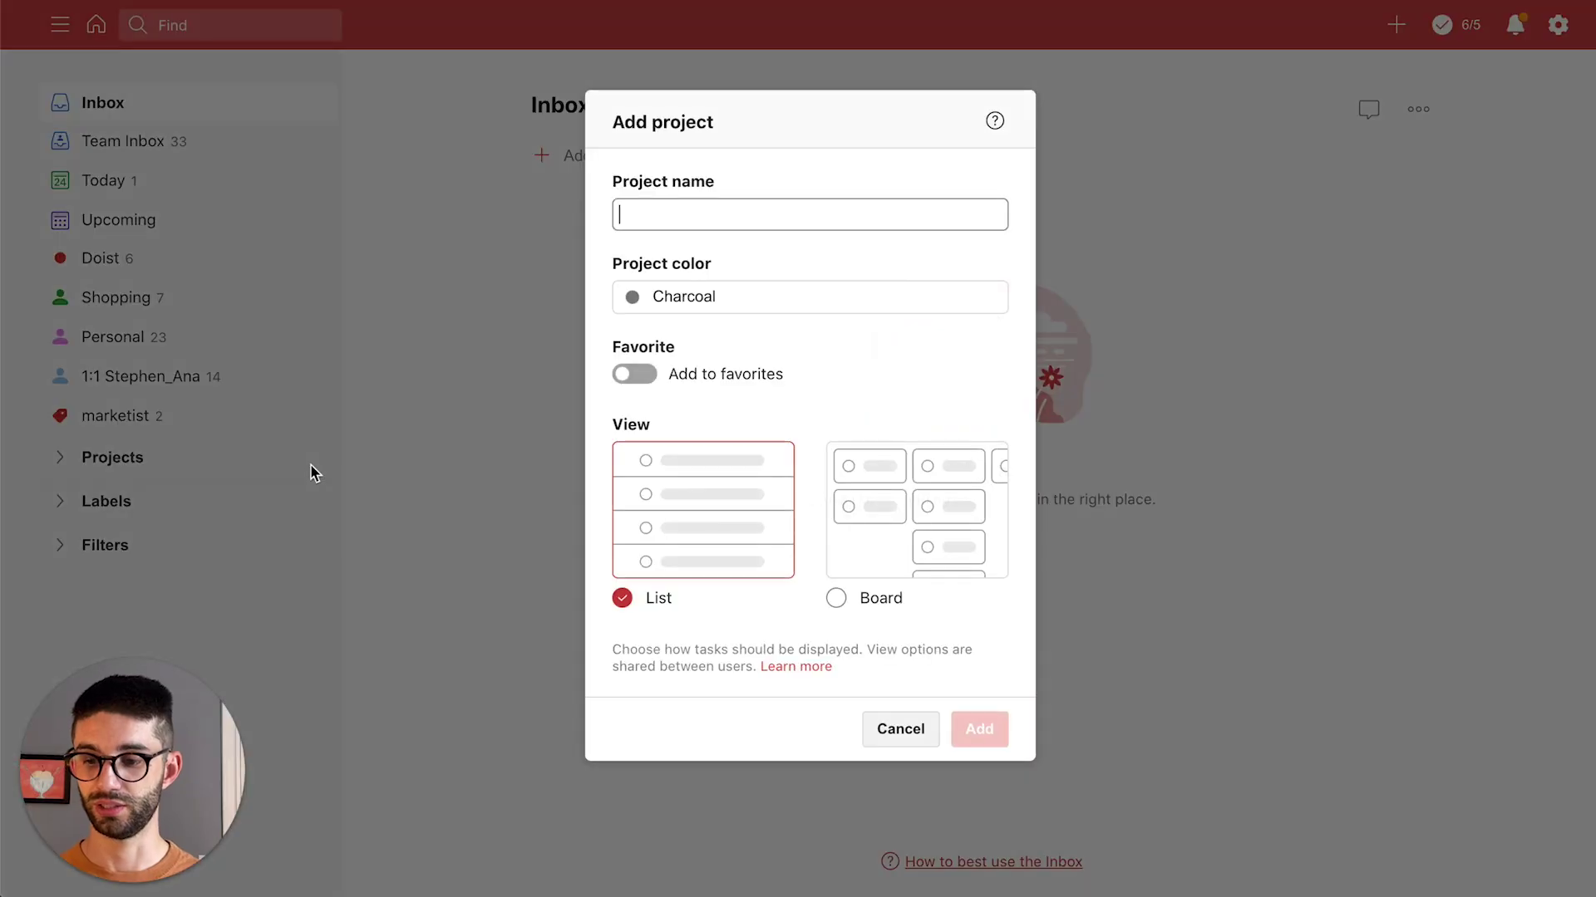
click(727, 216)
click(710, 383)
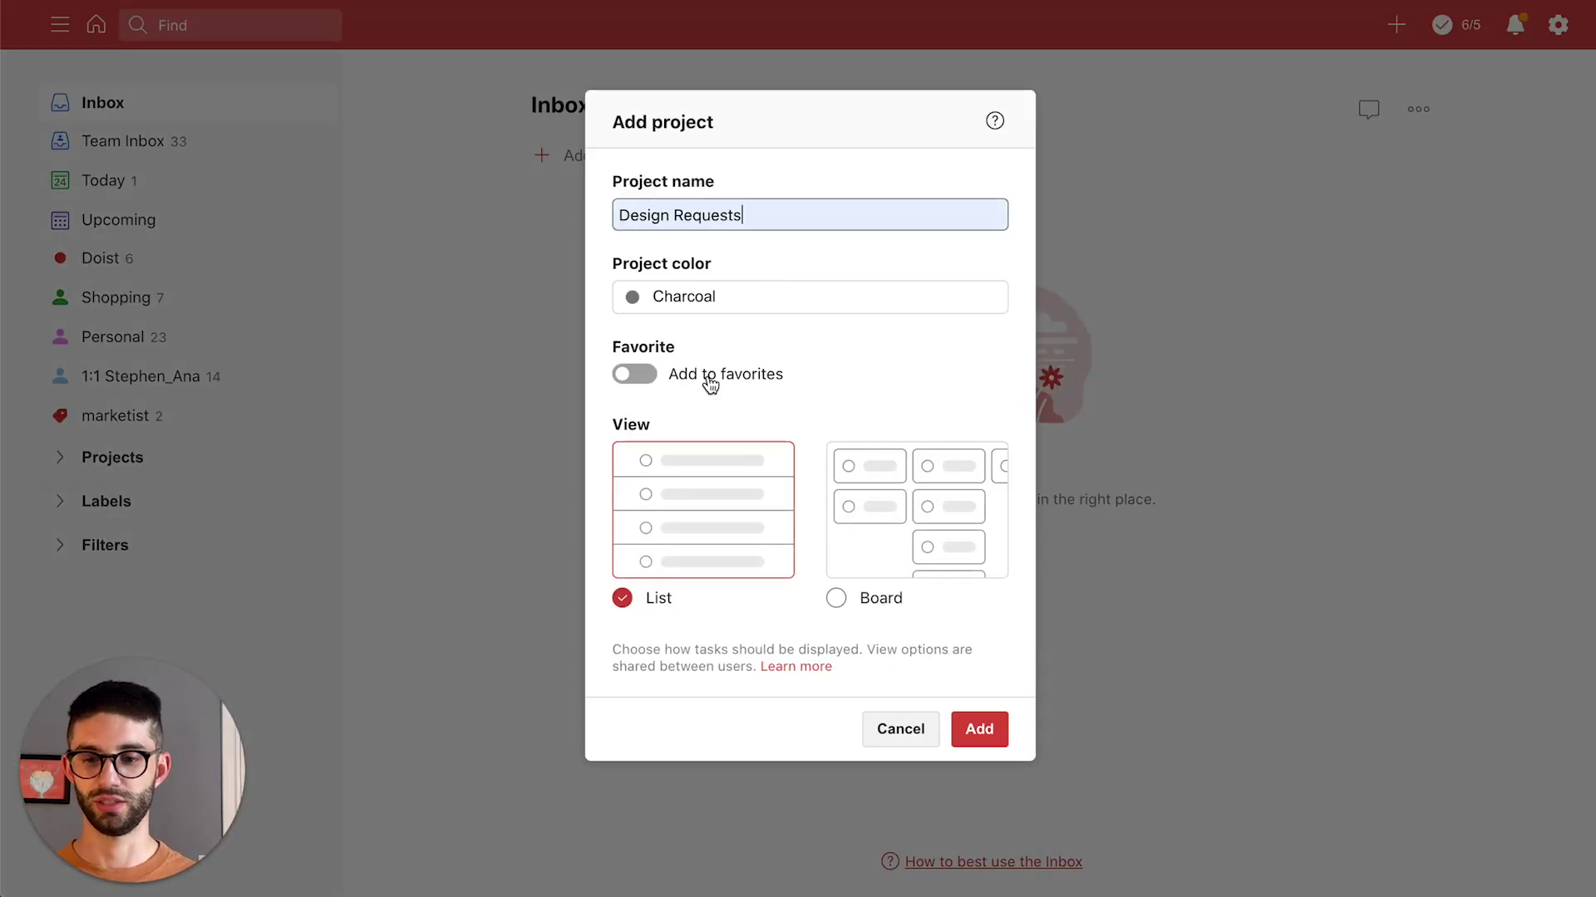
click(677, 301)
scroll(746, 557, up, 5)
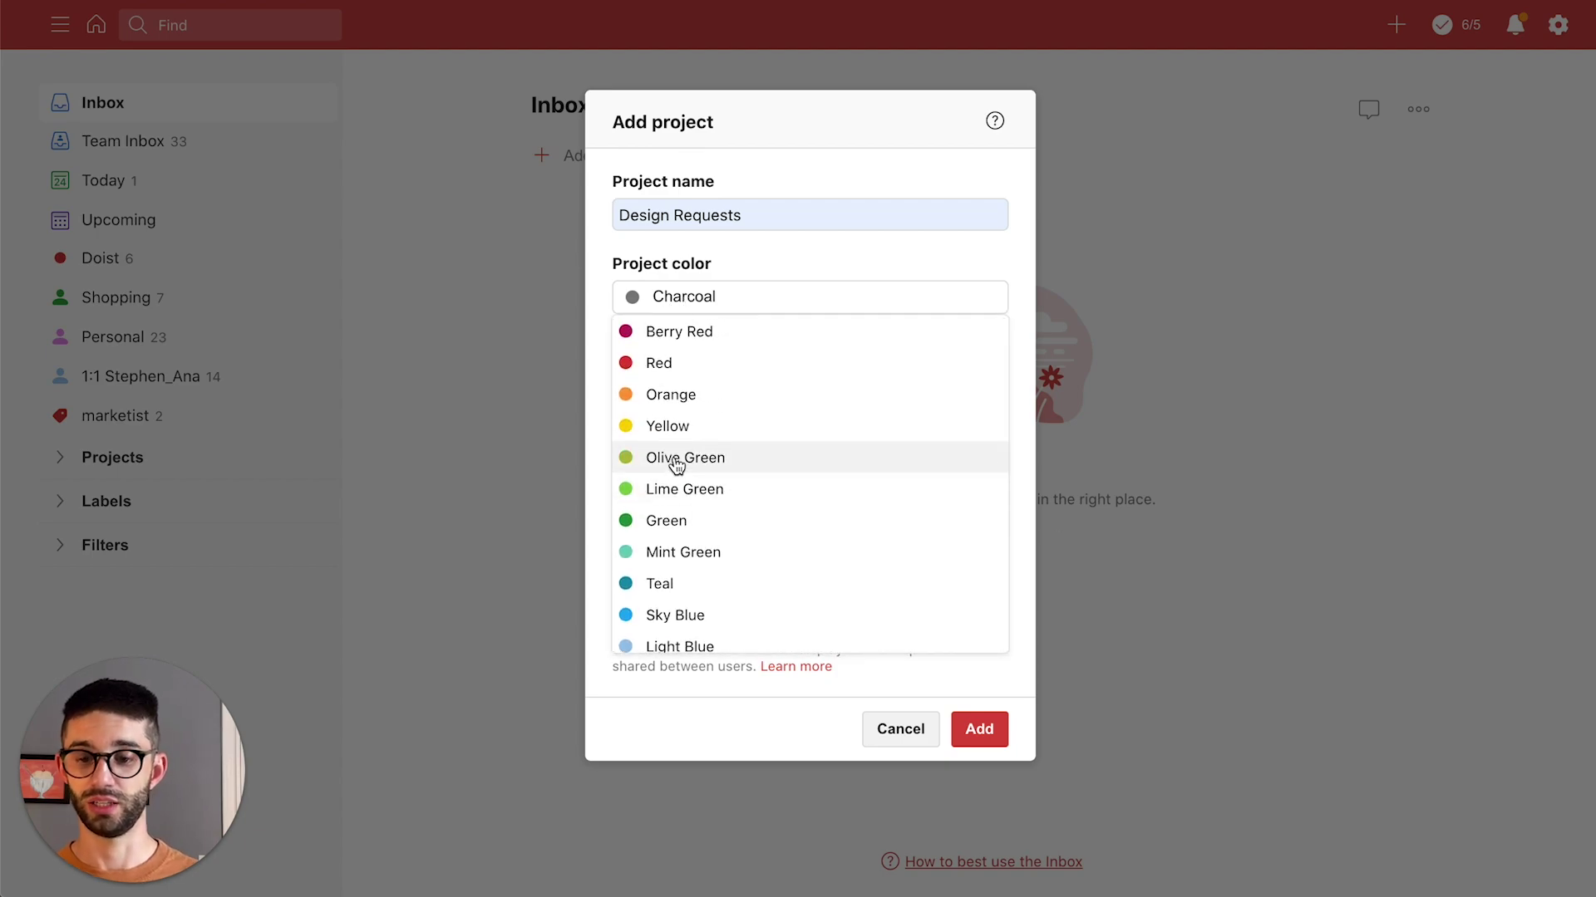
click(673, 458)
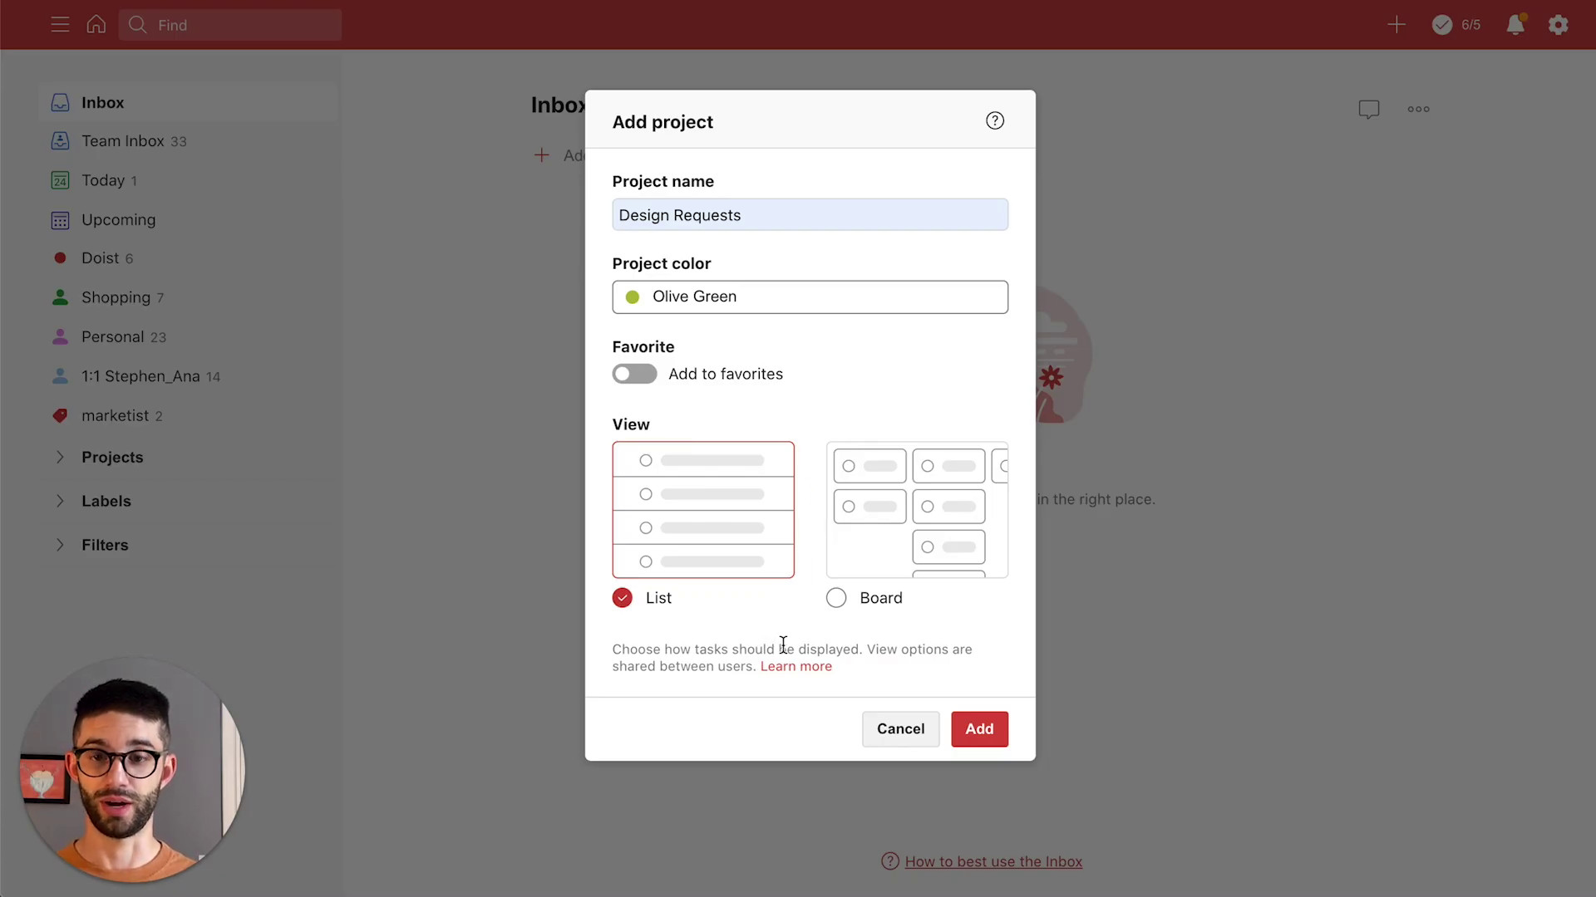
click(889, 551)
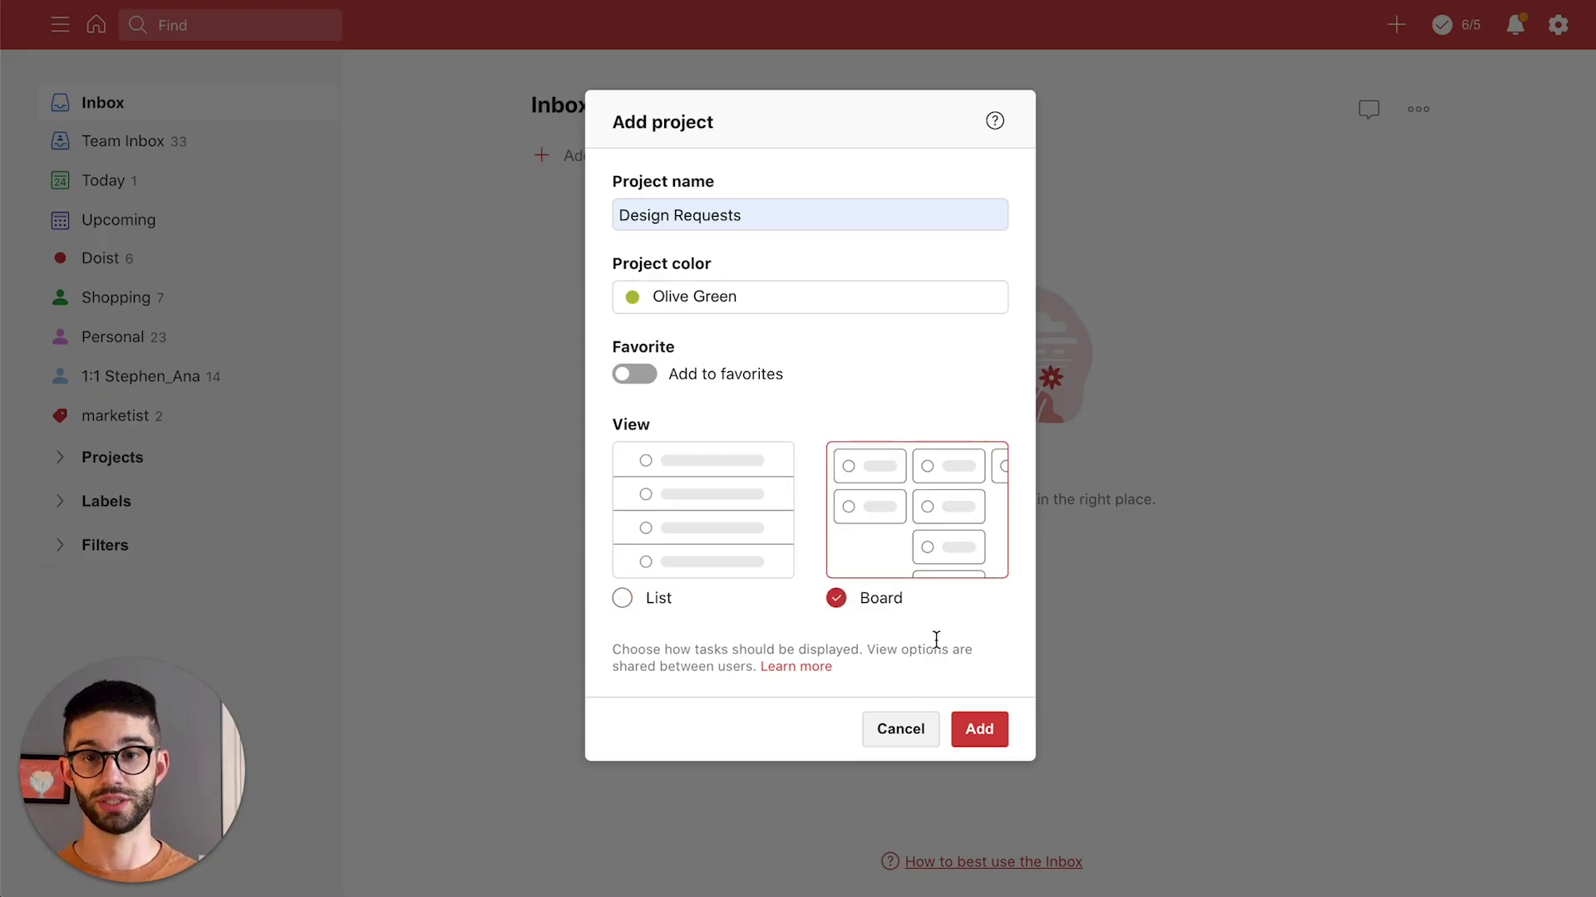
click(968, 741)
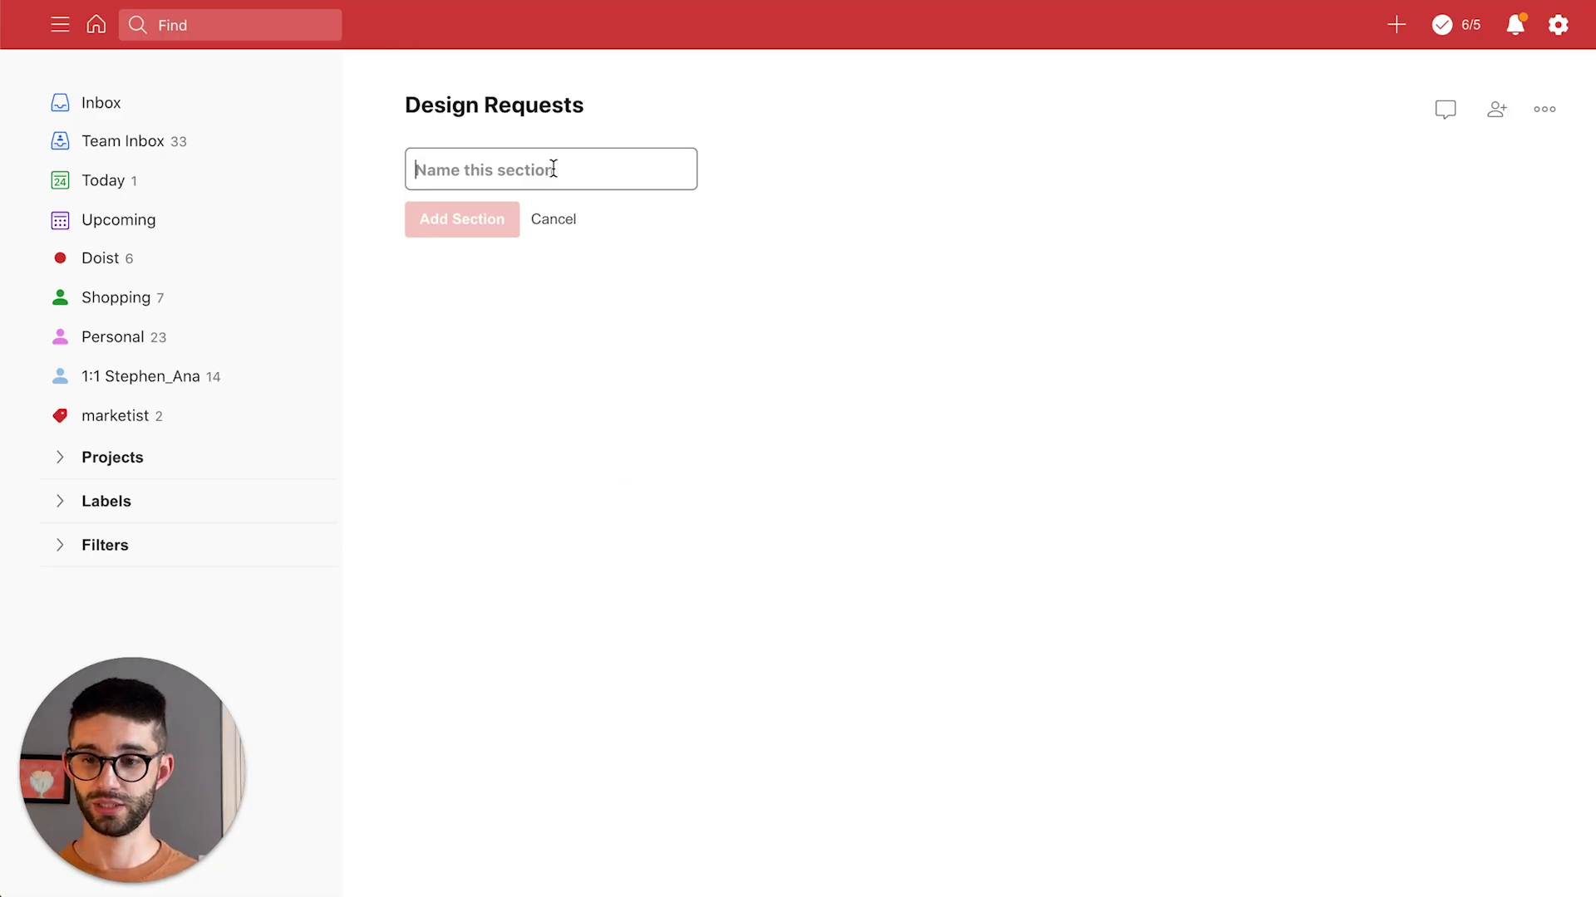
Add Inbox, In Progress and DONE columns to the board, then hide the sidebar
text(Inbox)
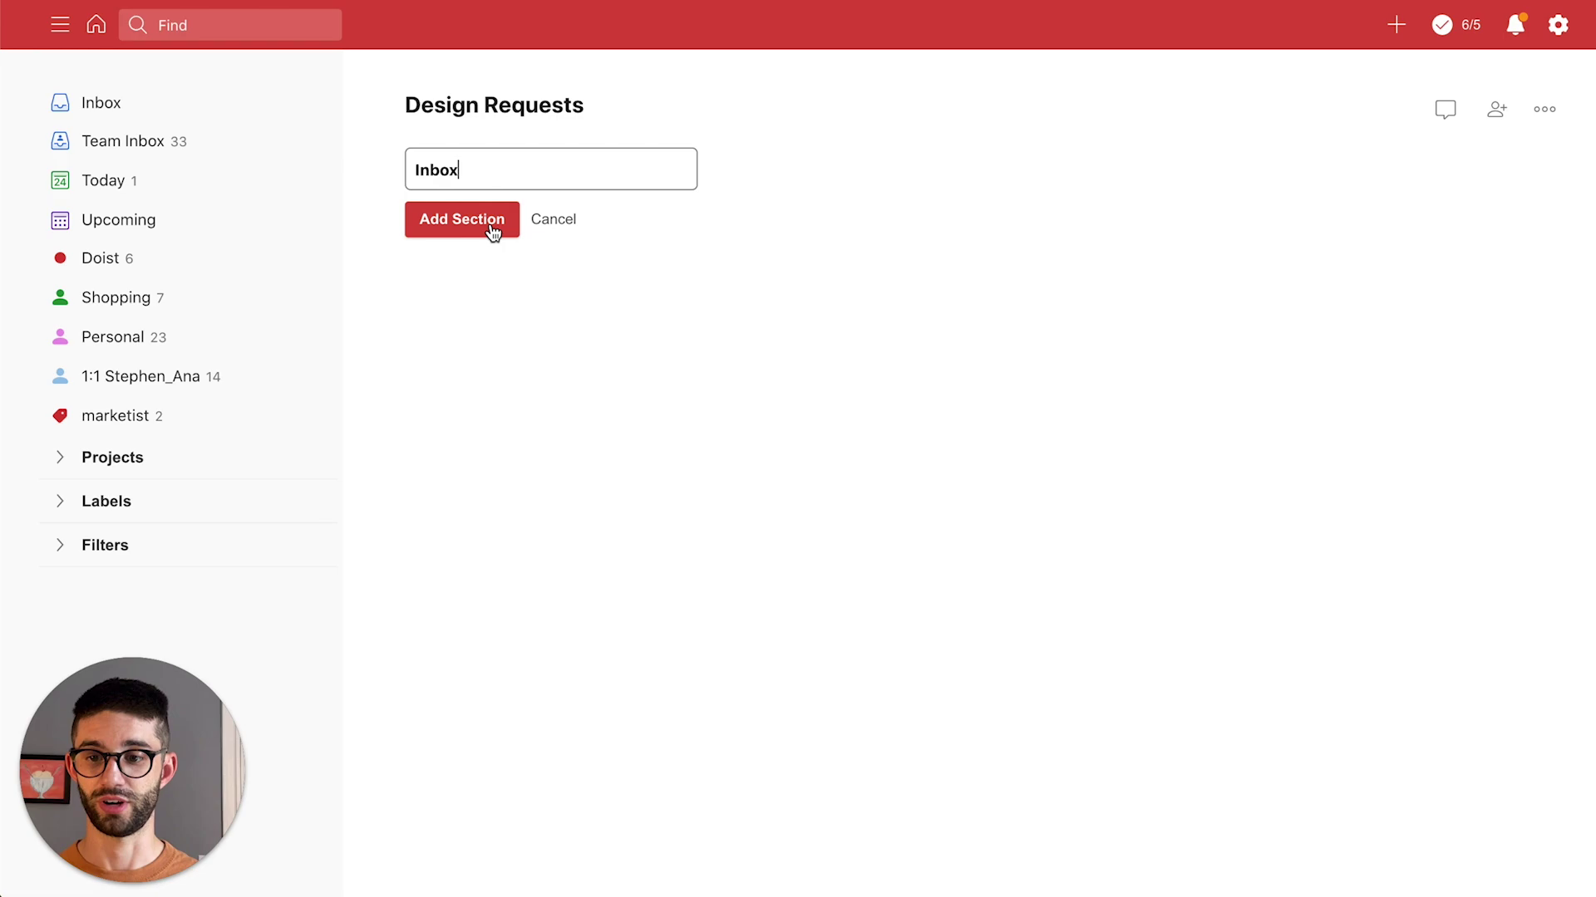
click(493, 229)
click(765, 180)
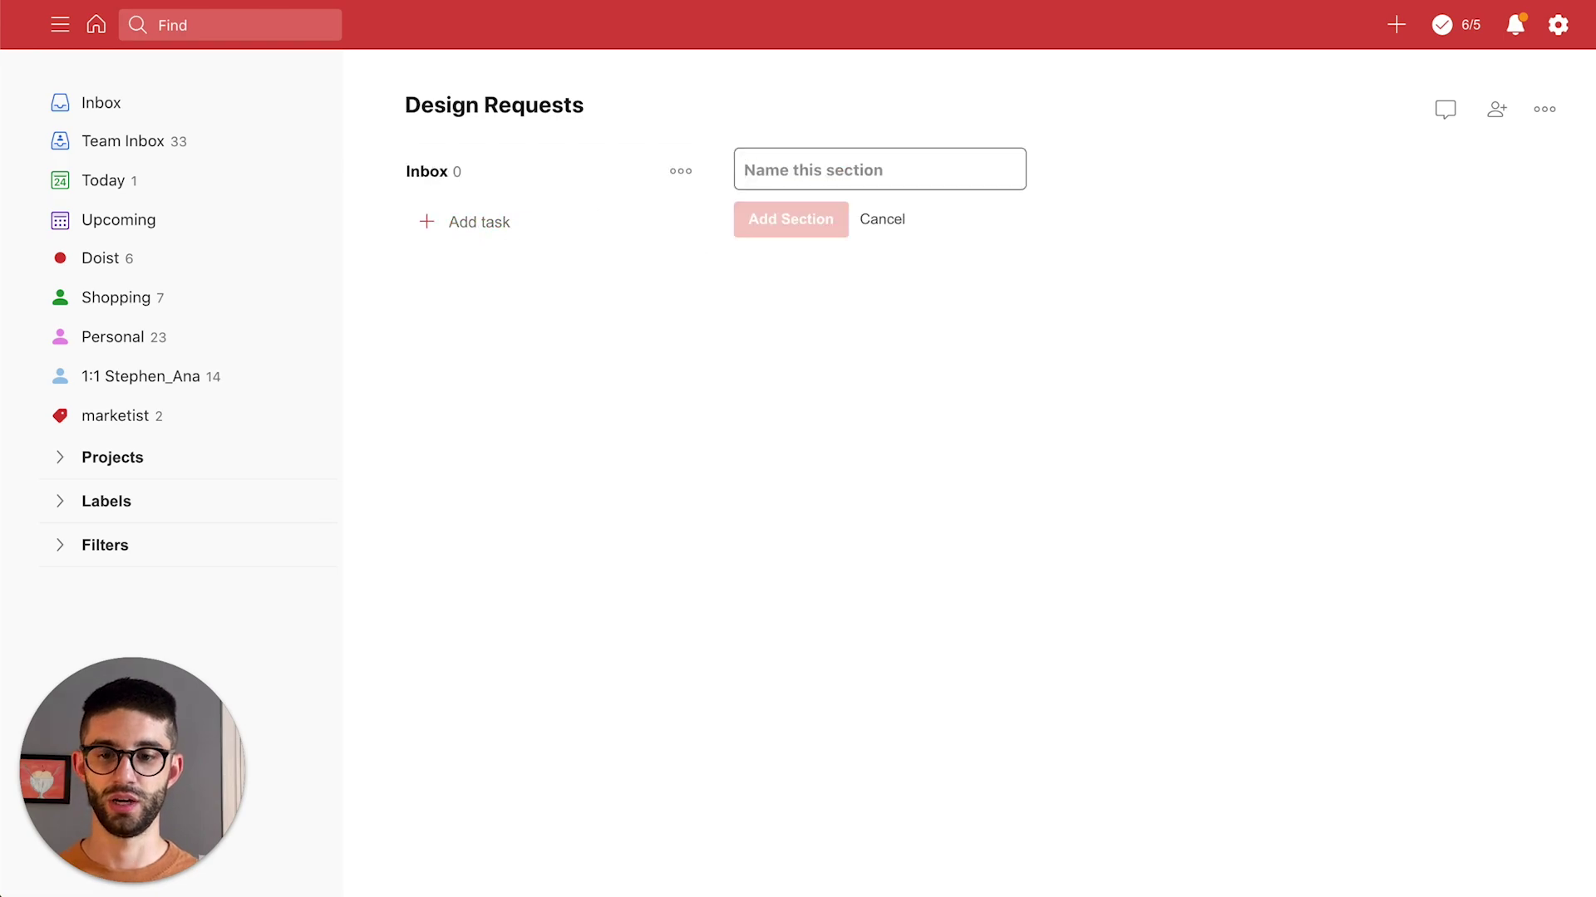
text(In Progress)
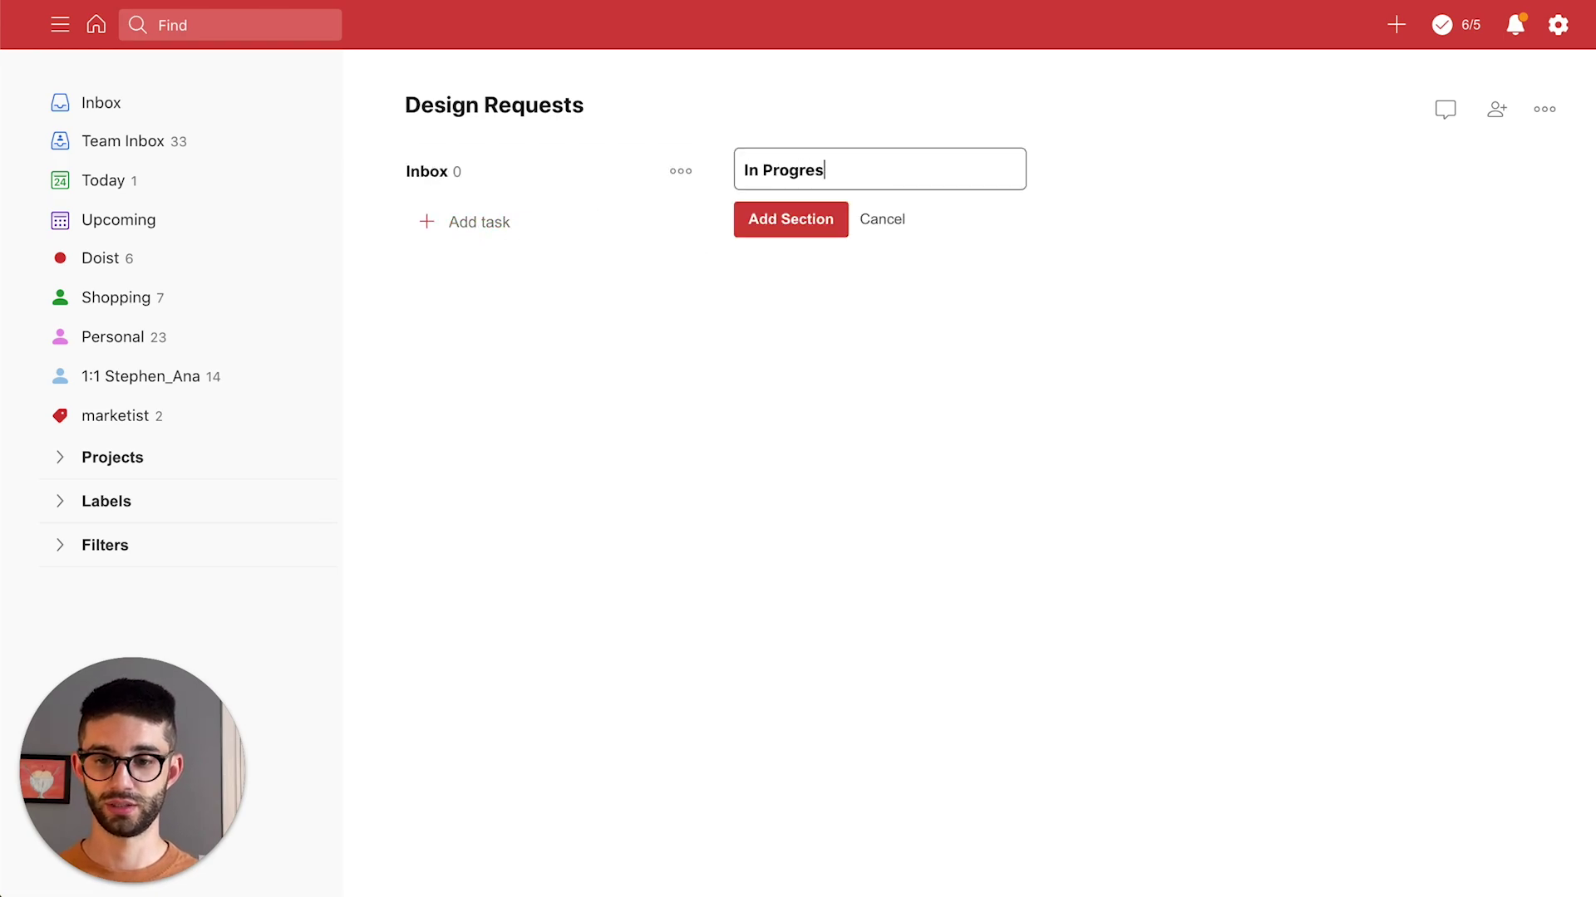
key(Return)
click(1116, 175)
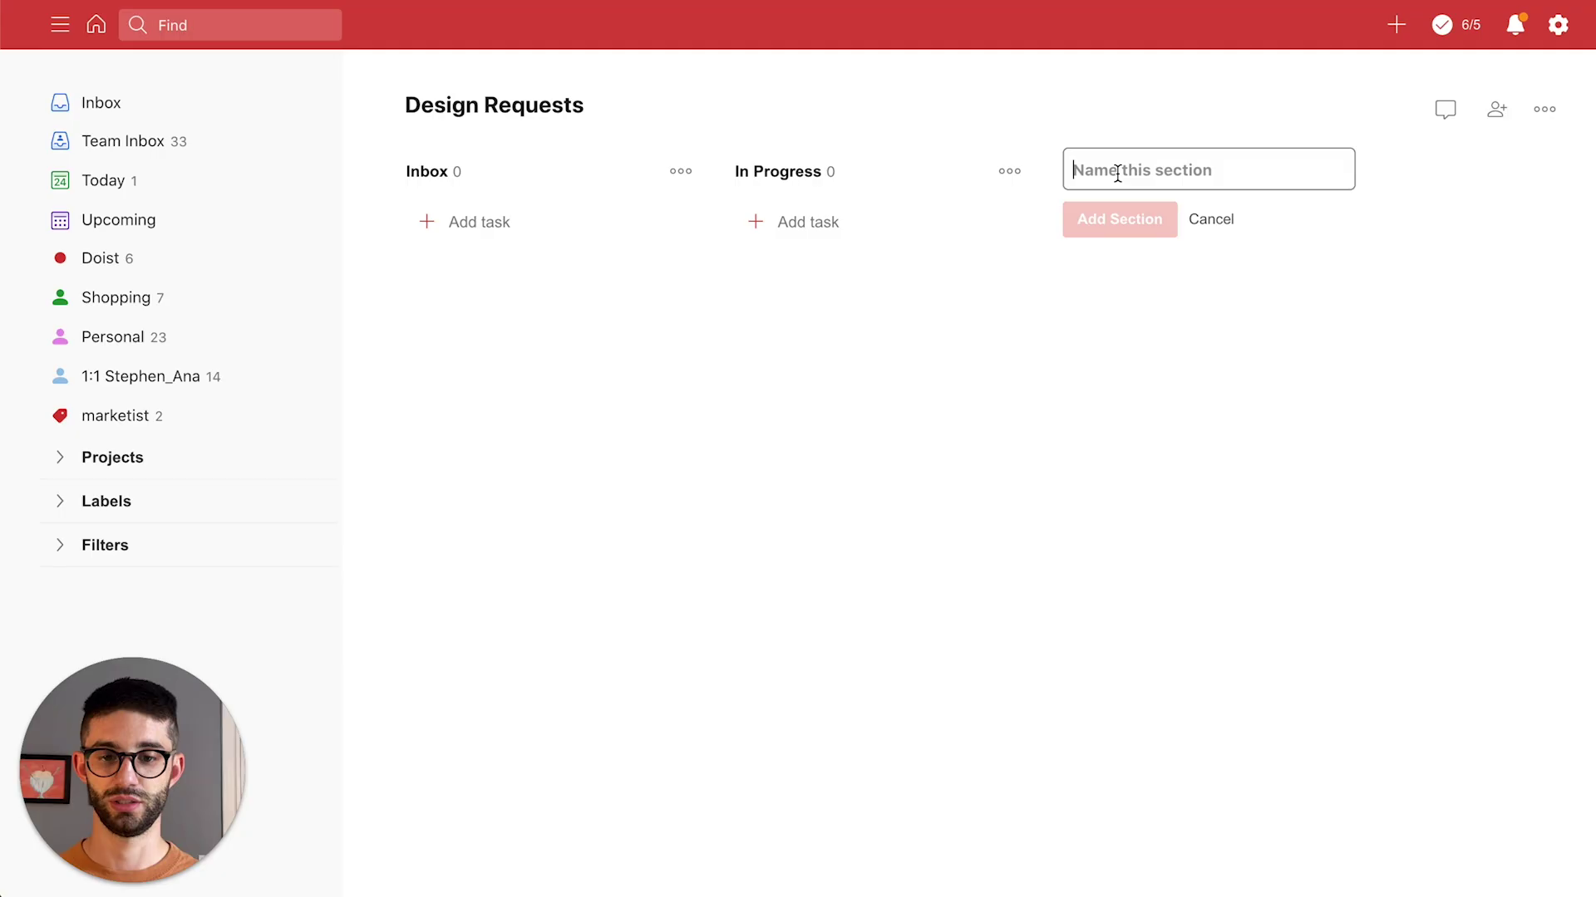
text(DONE)
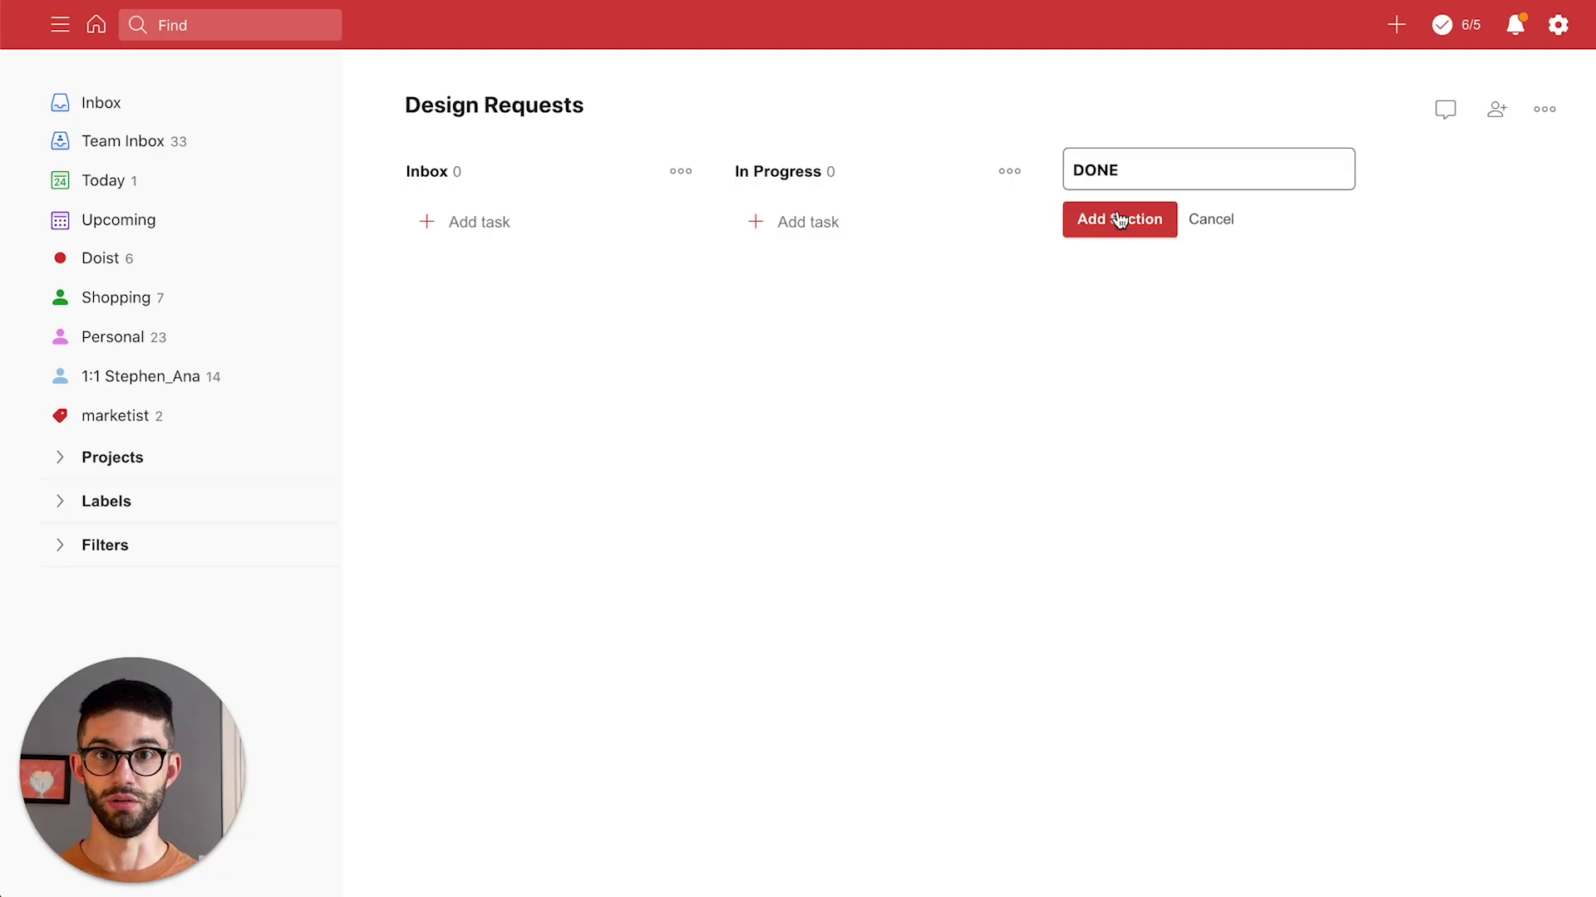
click(1116, 219)
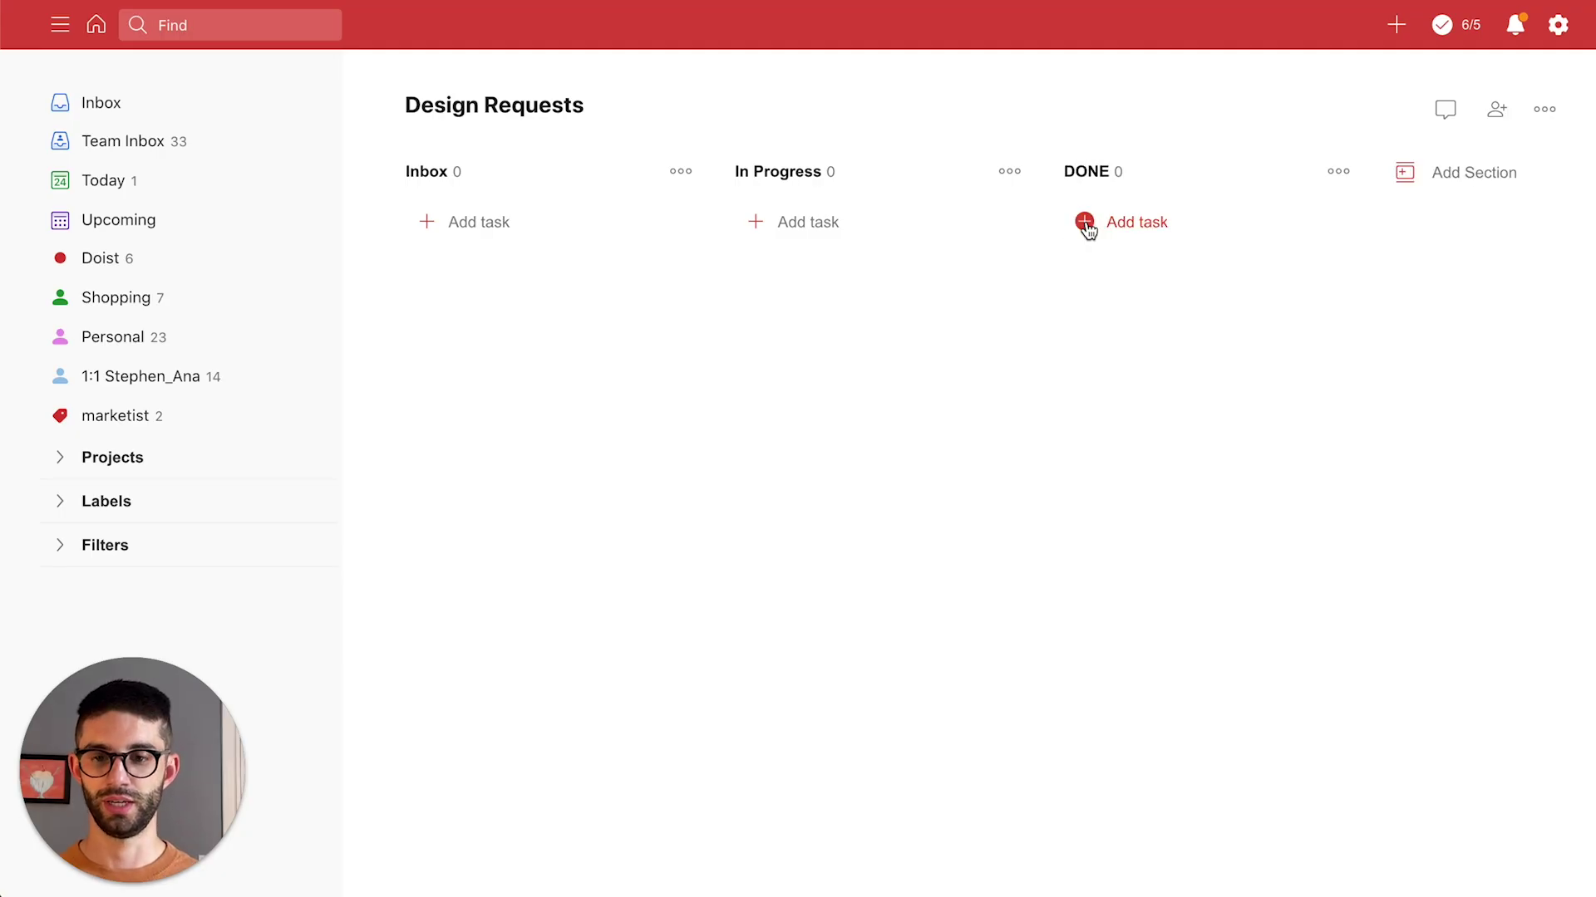
click(60, 32)
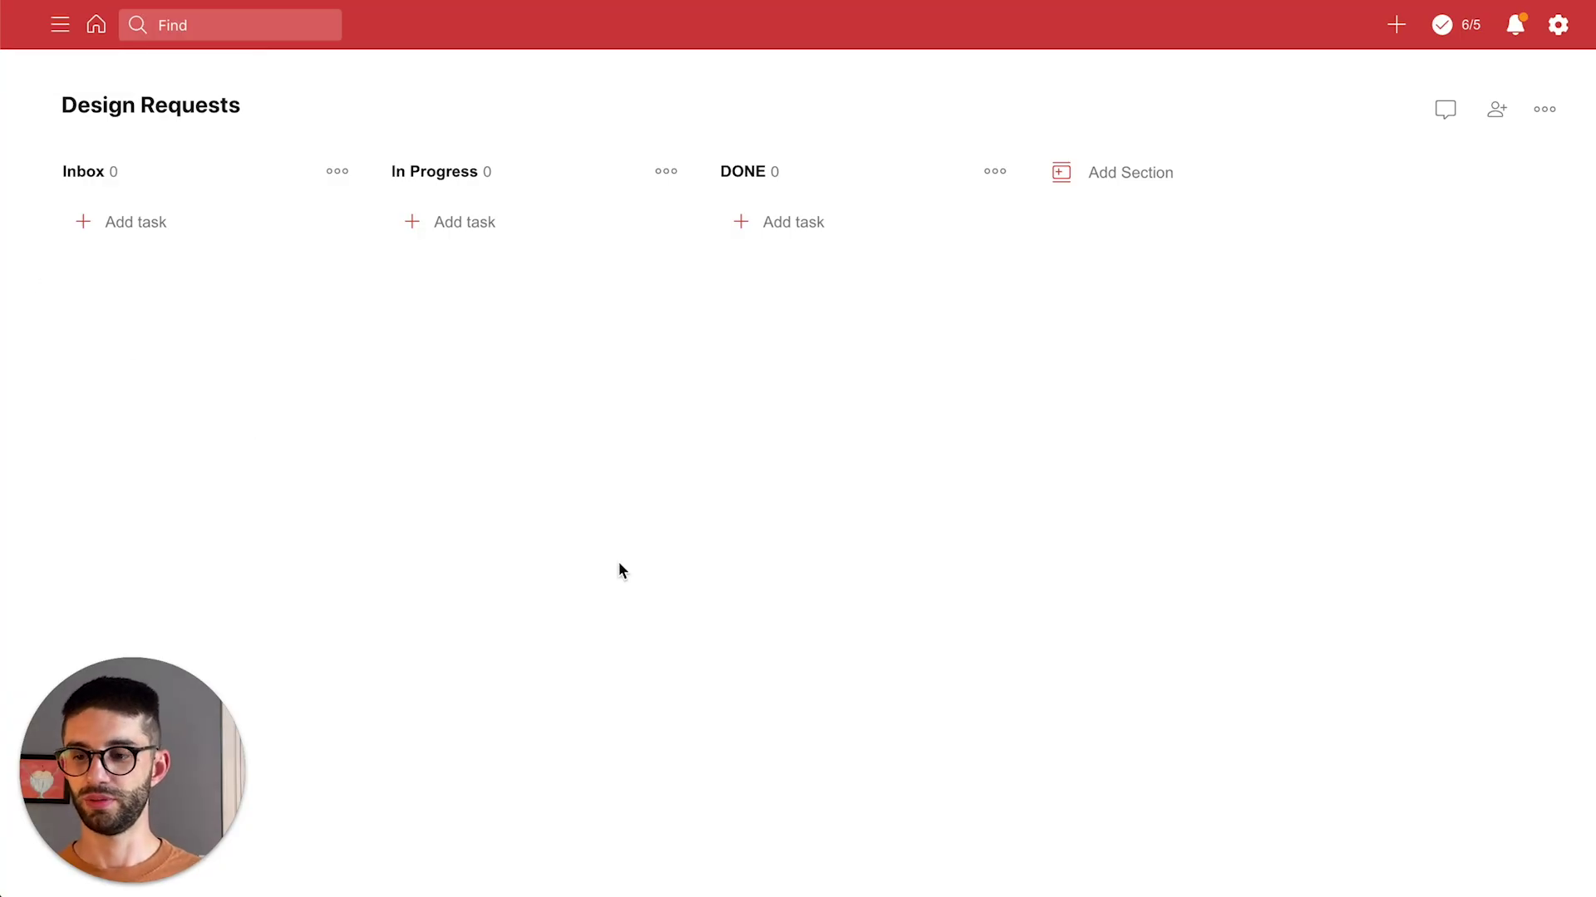
Add Design Blog Graphics, Review Boards Walkthrough Script and Create Human-Sized Ice Sculpture of Todoist Logo under Inbox
click(133, 221)
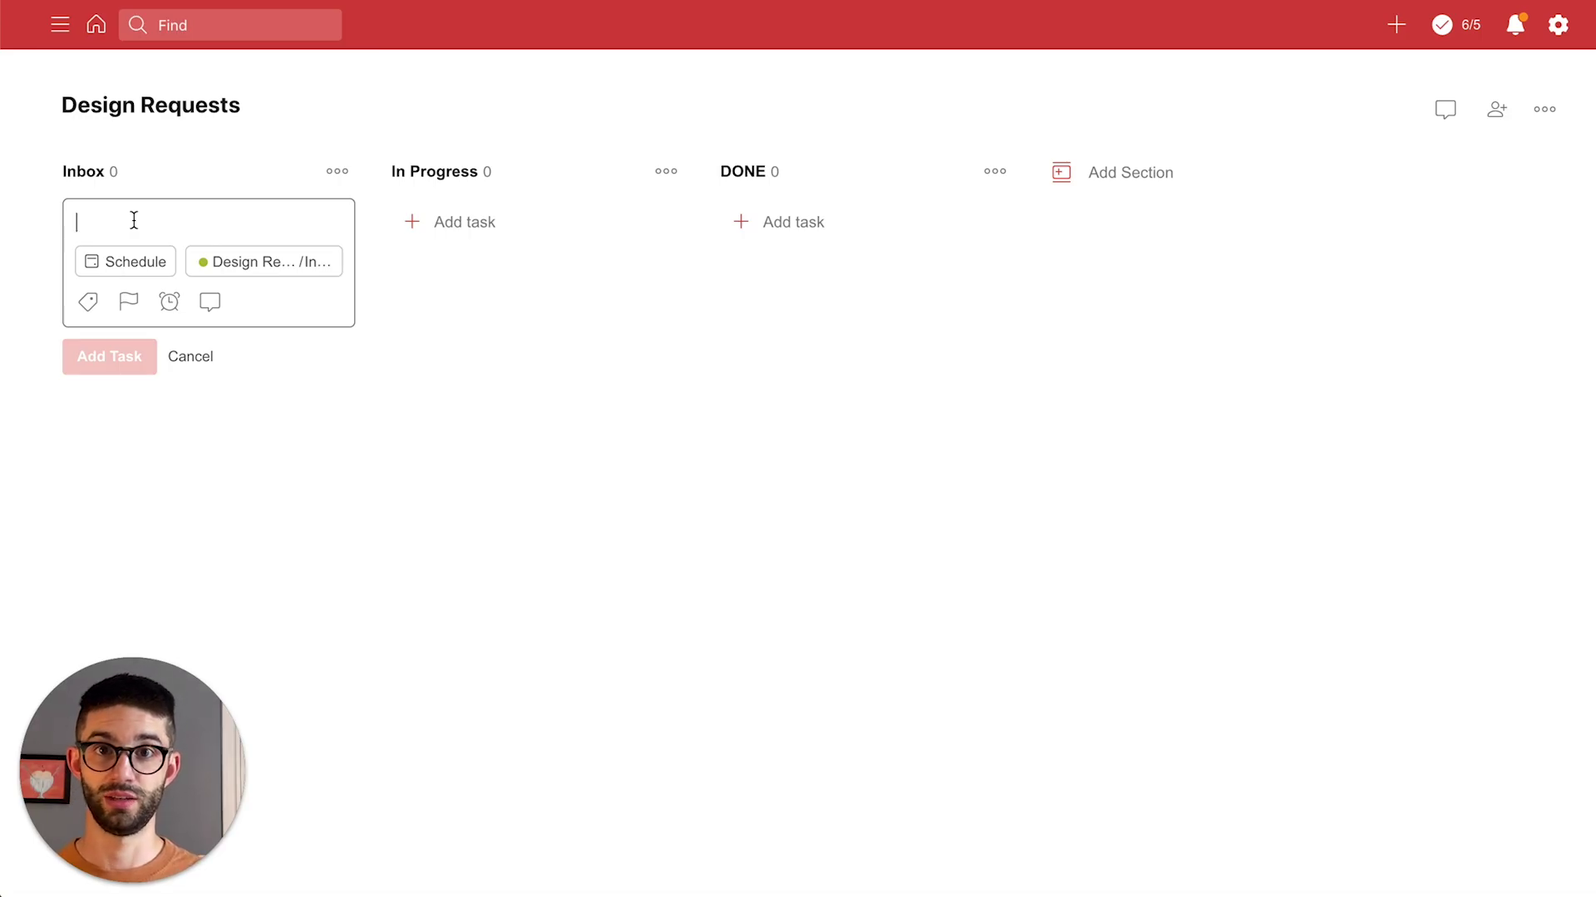
text(Desi)
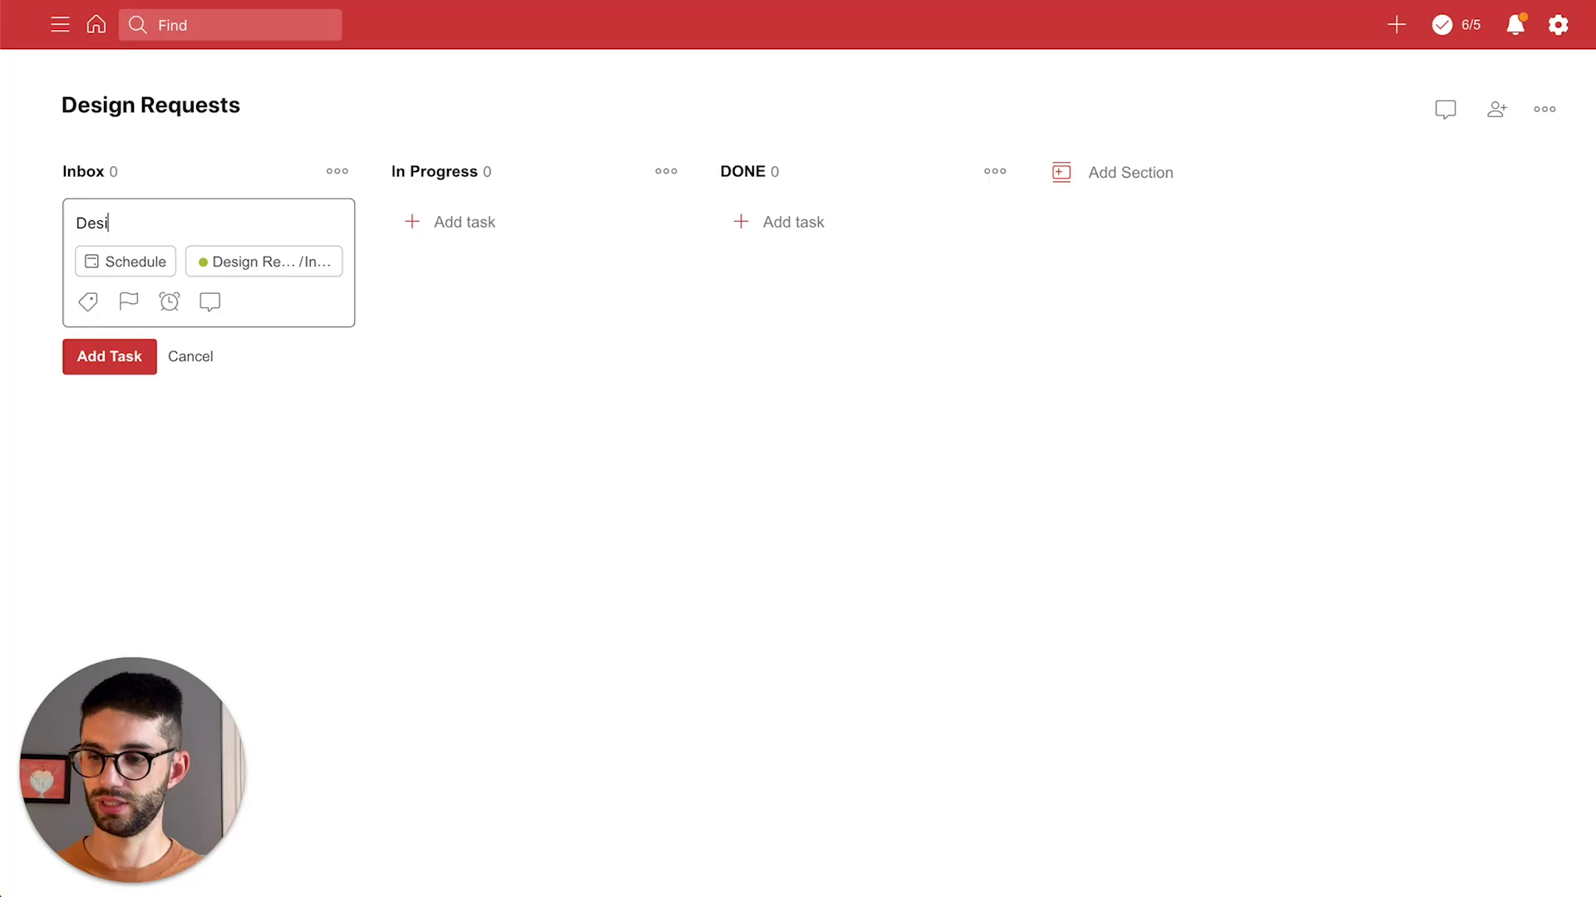
text(gn Blog Graphics)
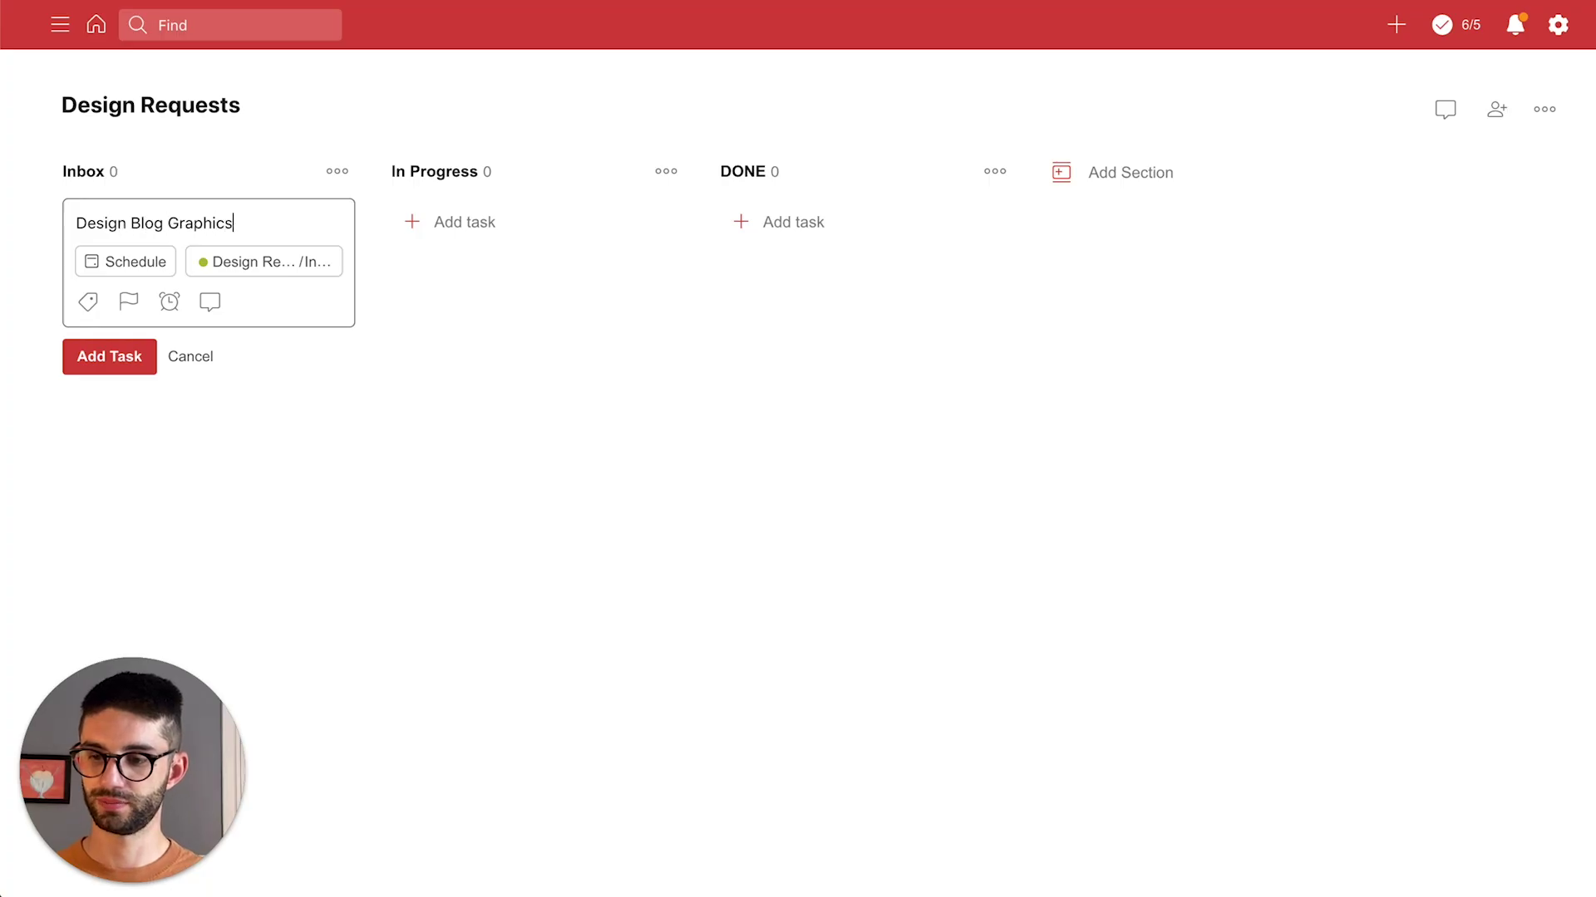
key(Return)
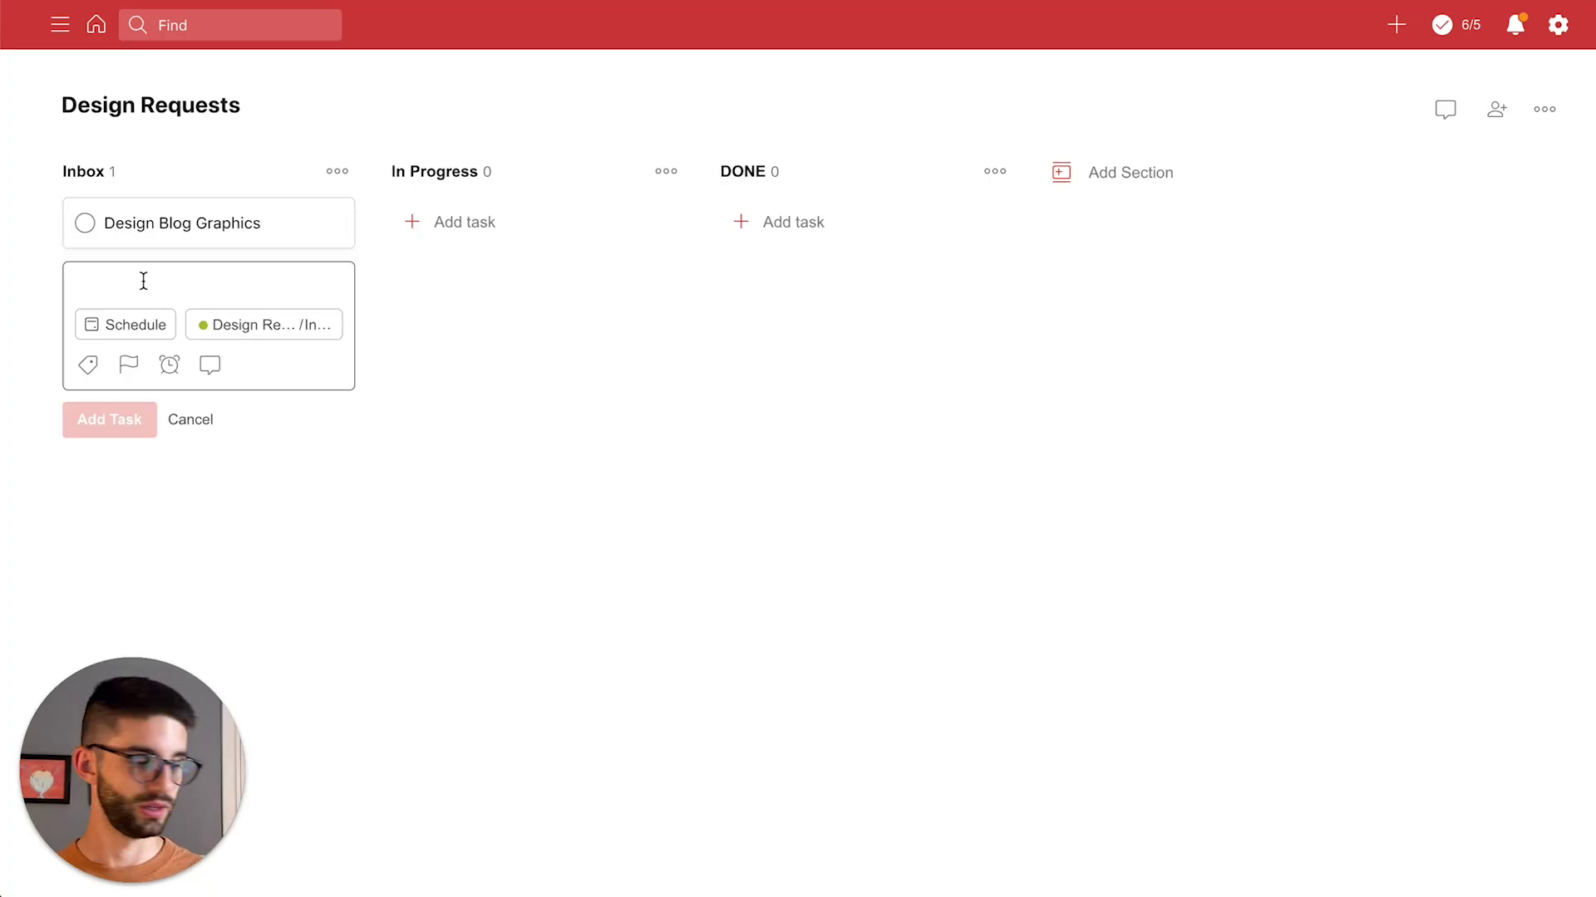
text(Review Boars)
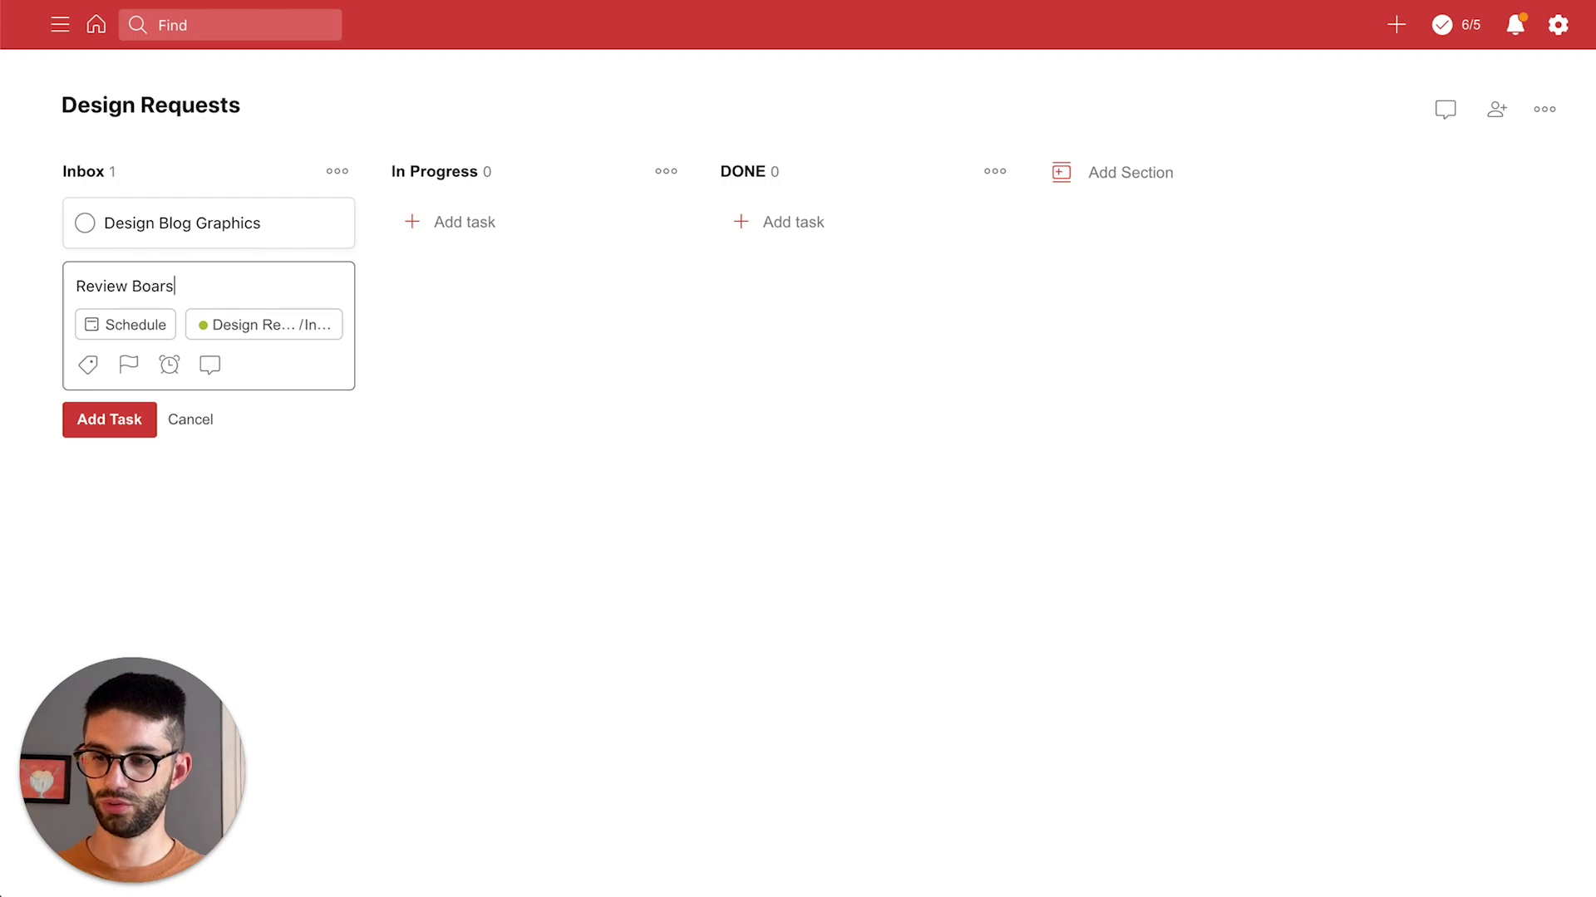
key(BackSpace)
text(ds Wal)
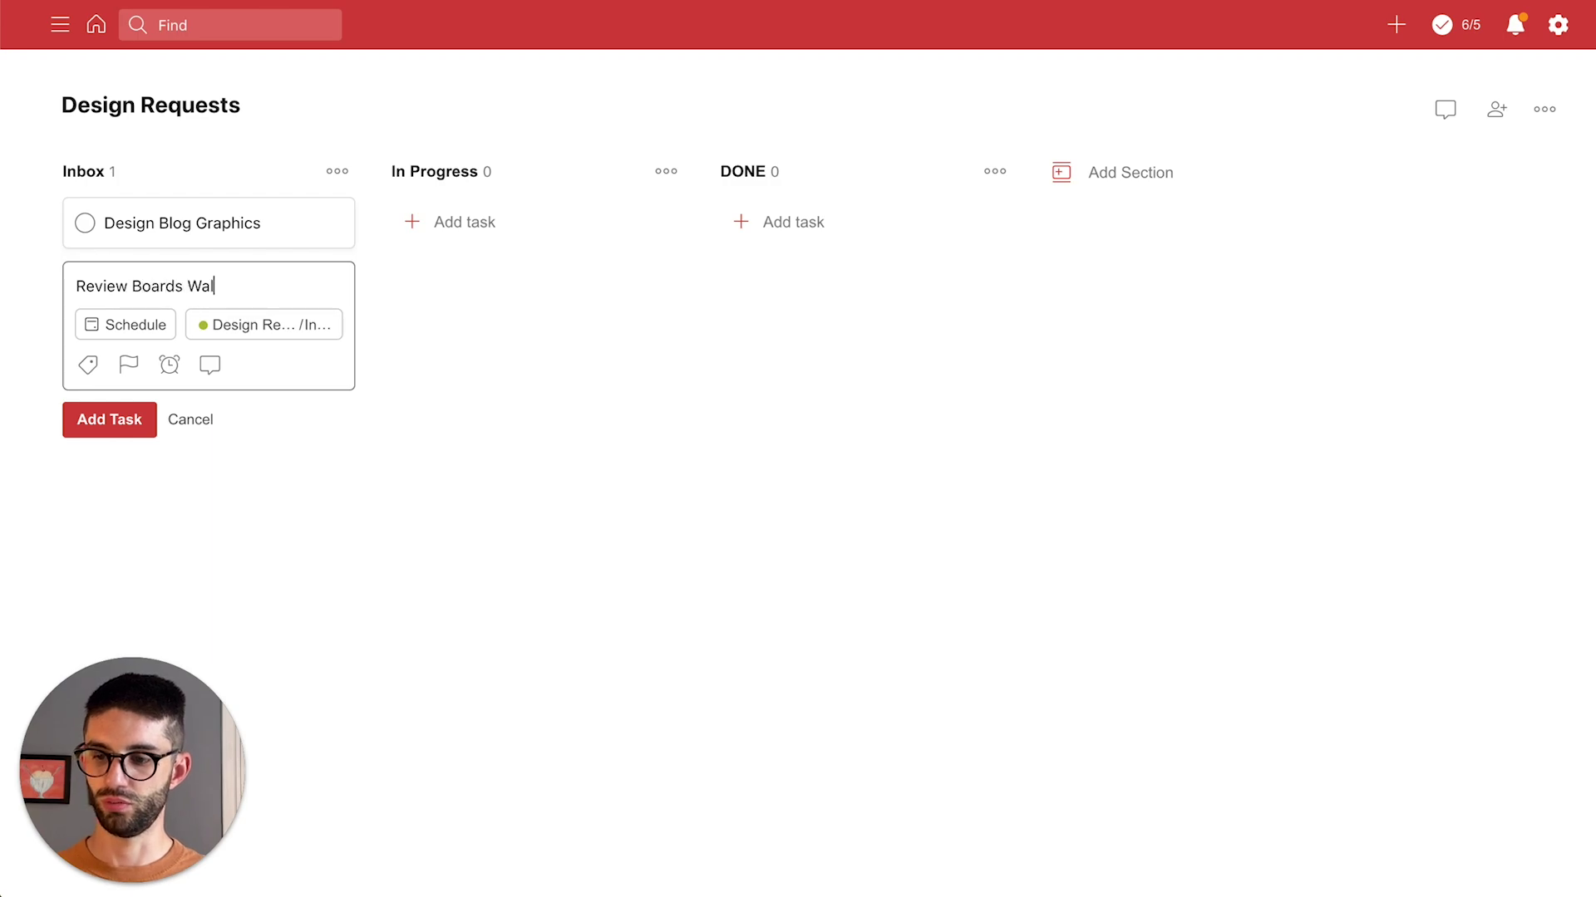
text(kthrough Scripts)
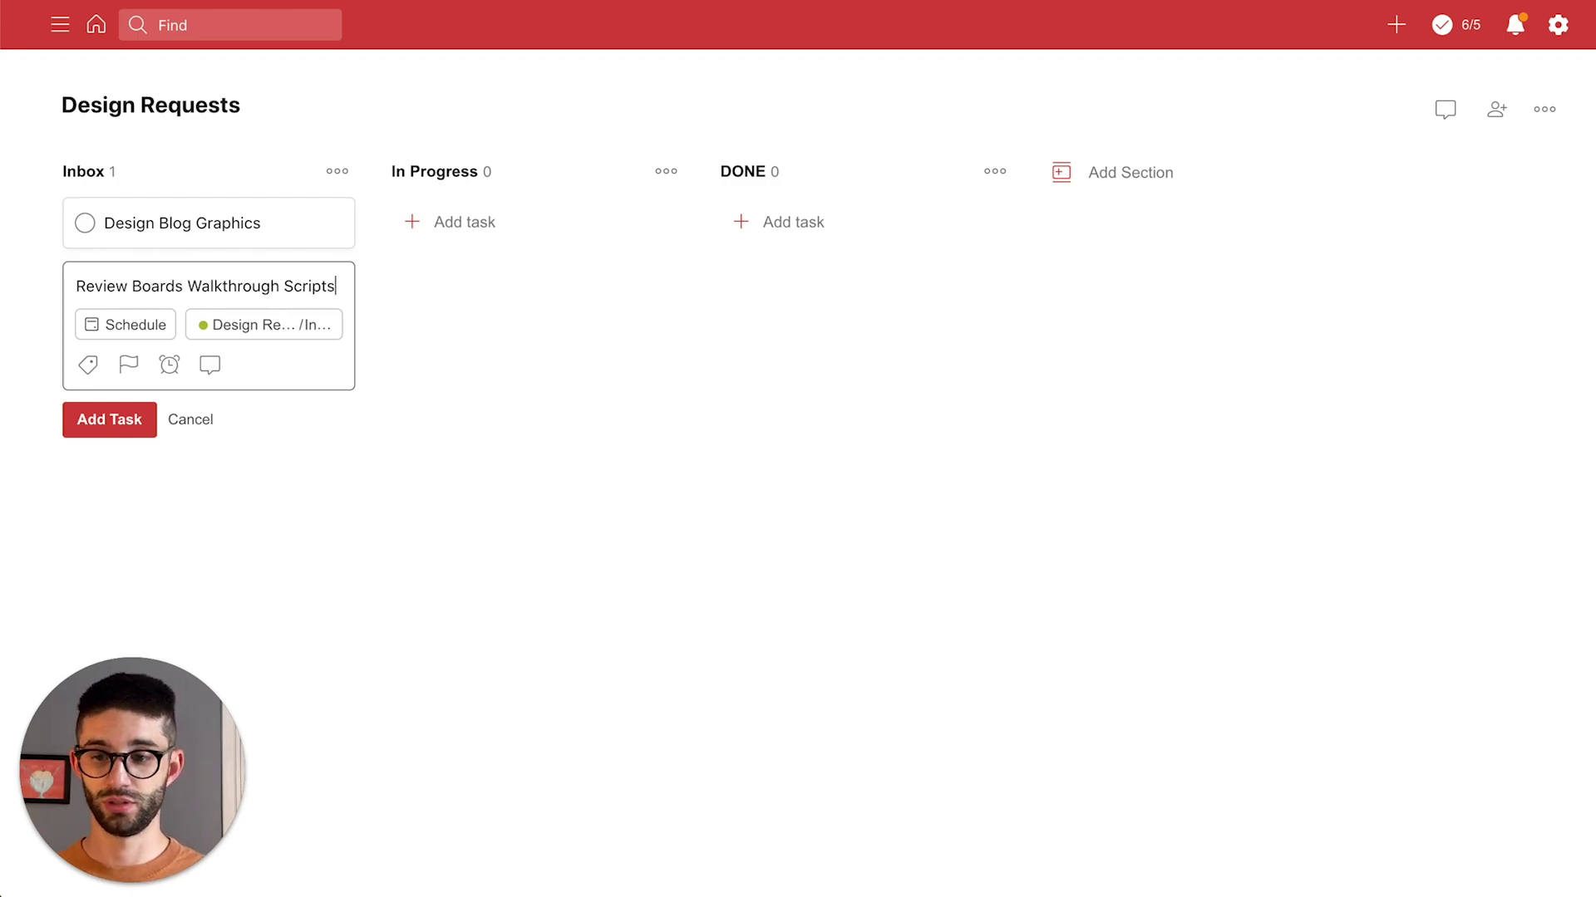
key(Return)
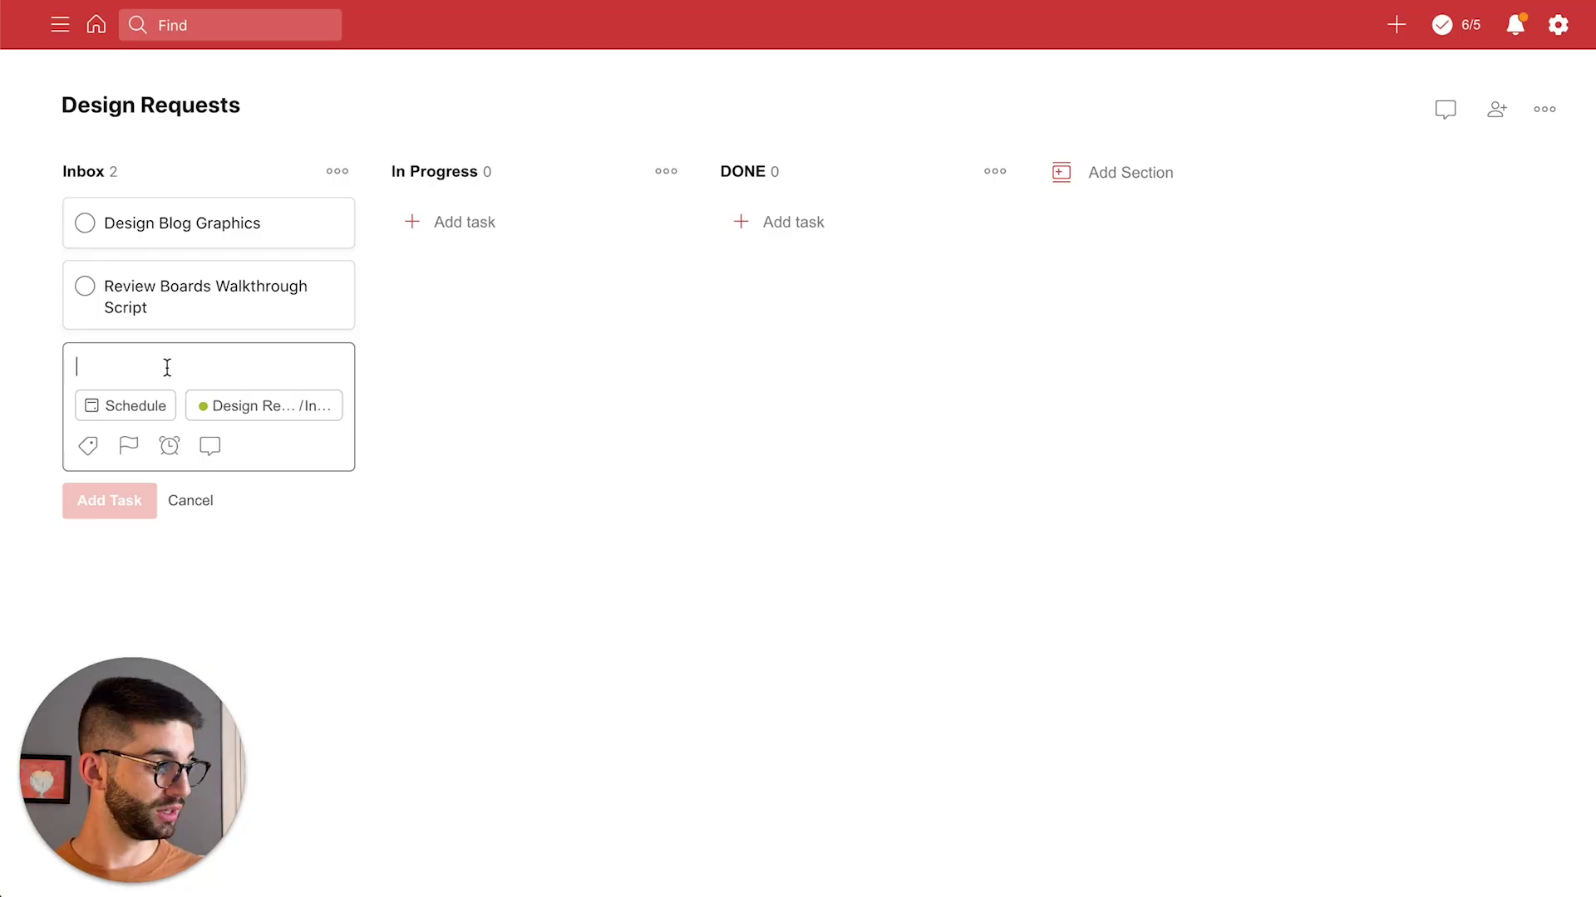
text(Cr)
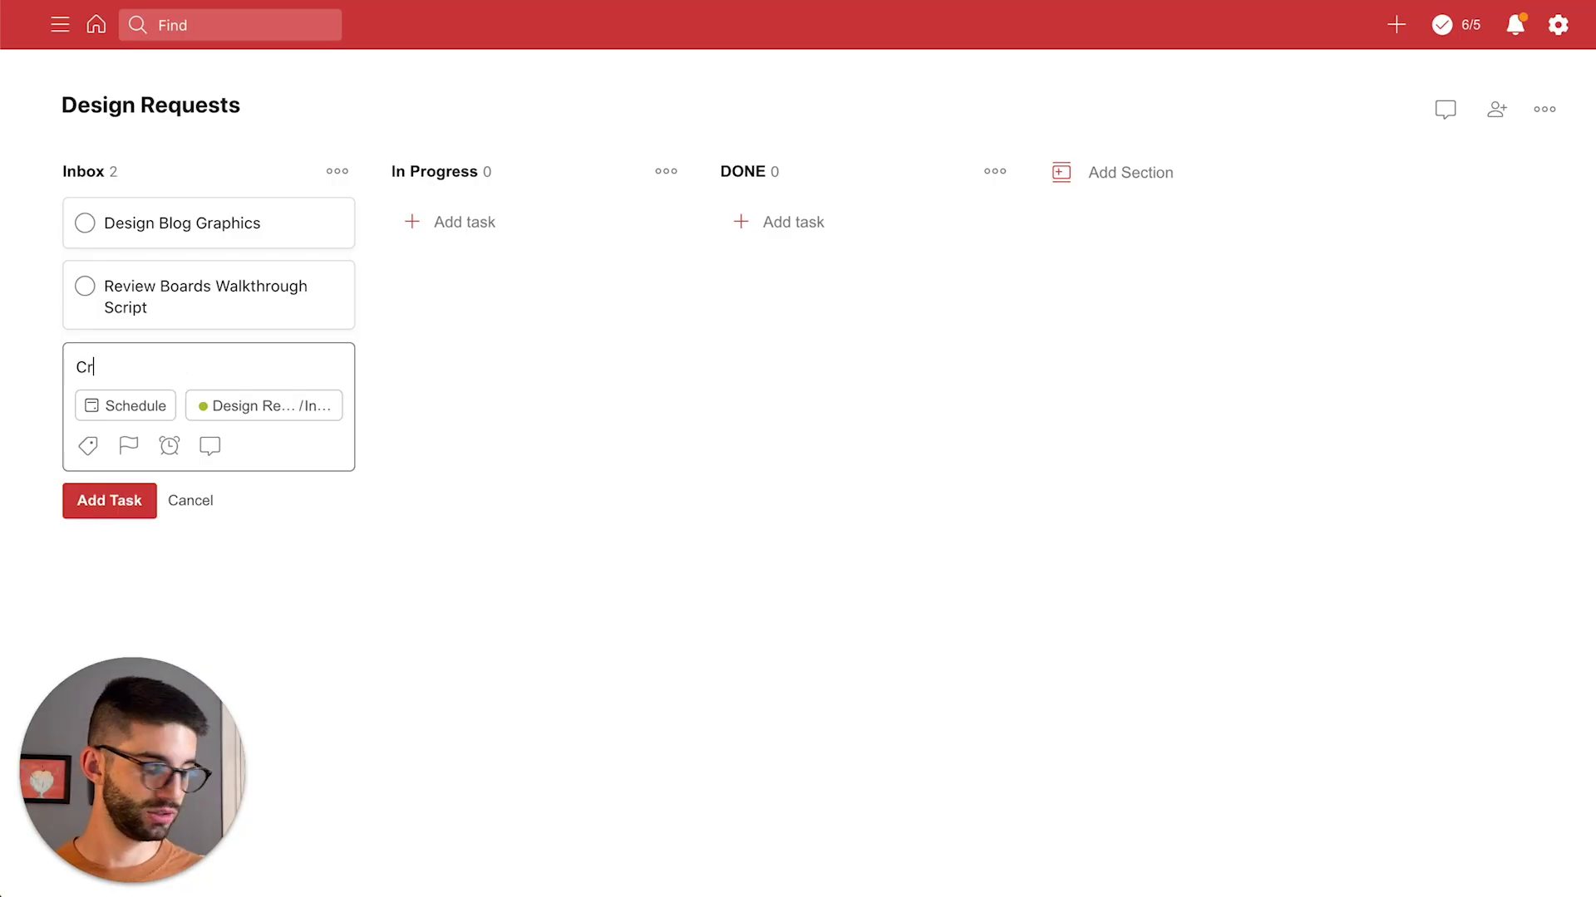
text(eate Human-S)
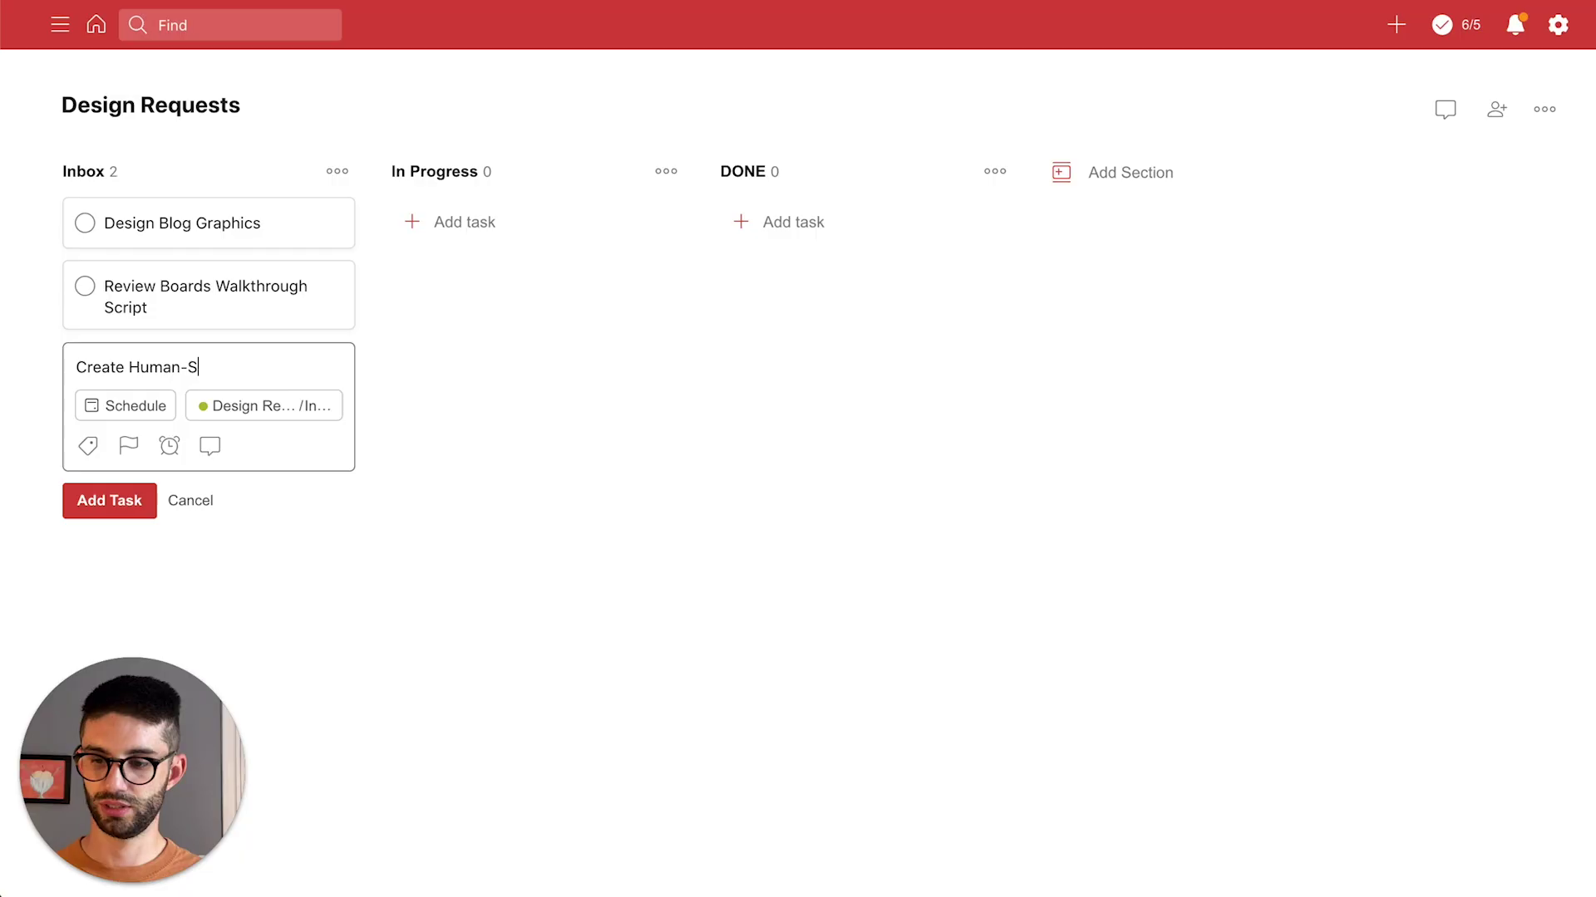
text(ized Ice S)
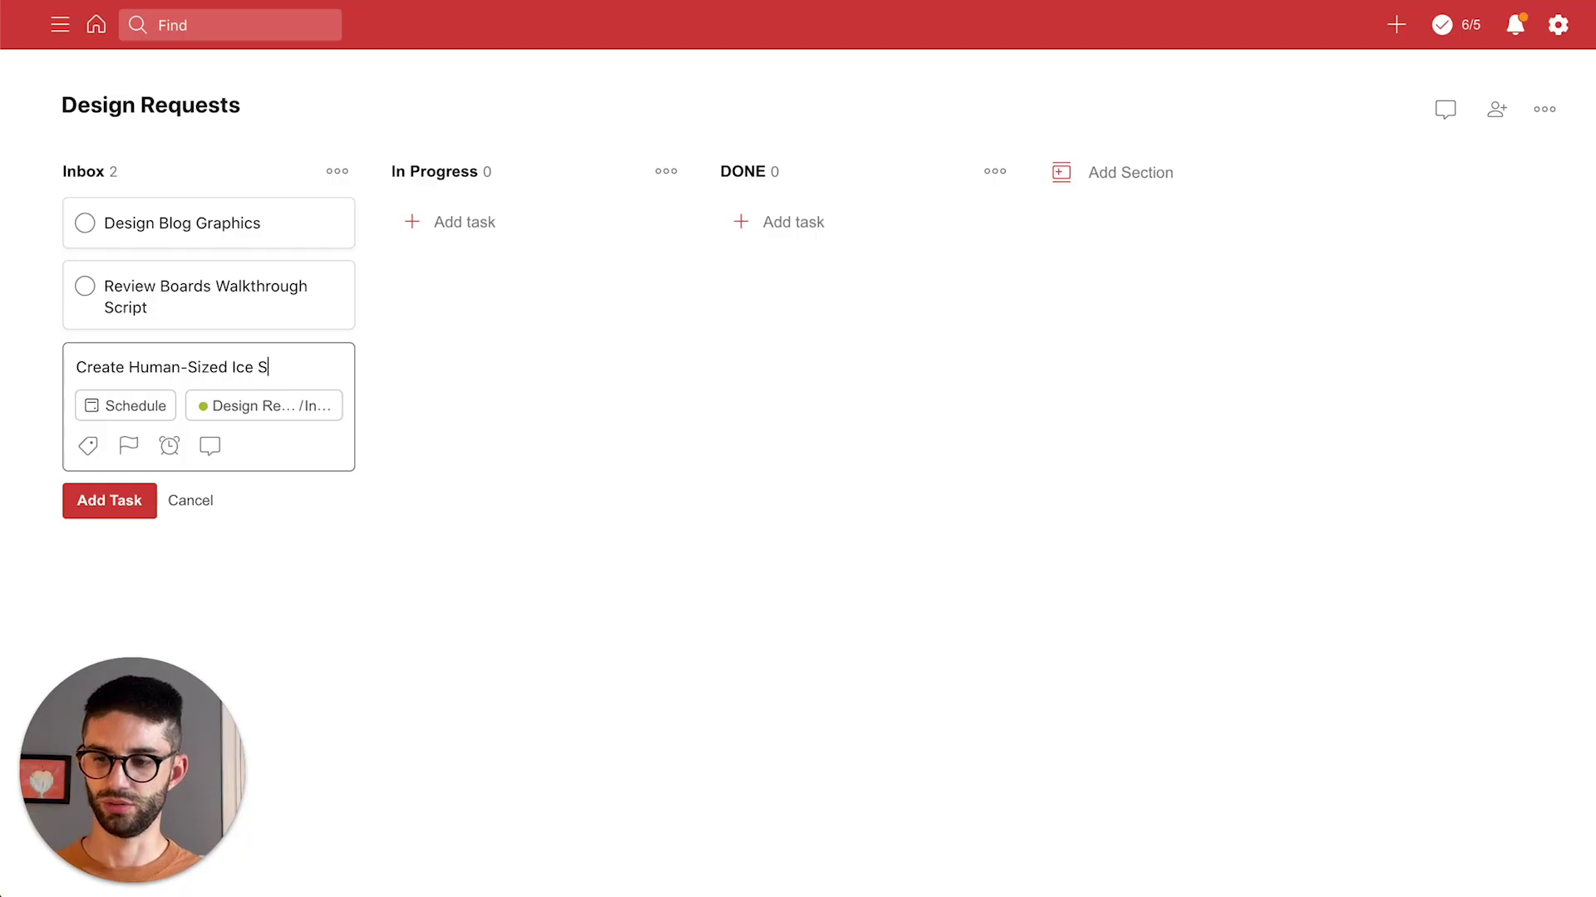
text(culpture of Todoist L)
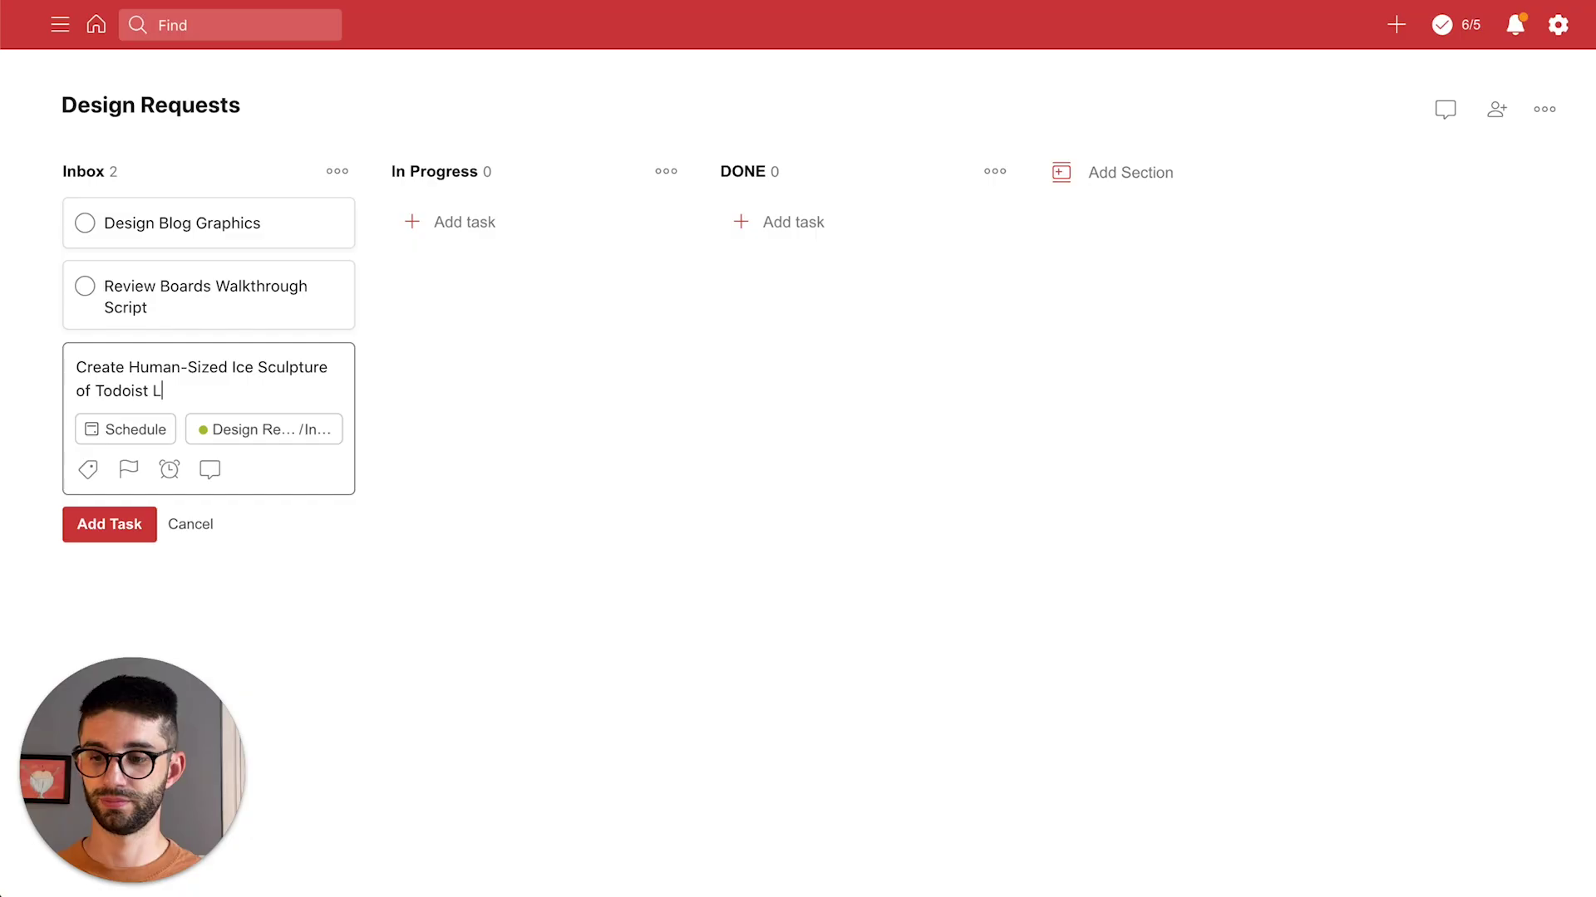
text(ogo)
key(Return)
click(191, 580)
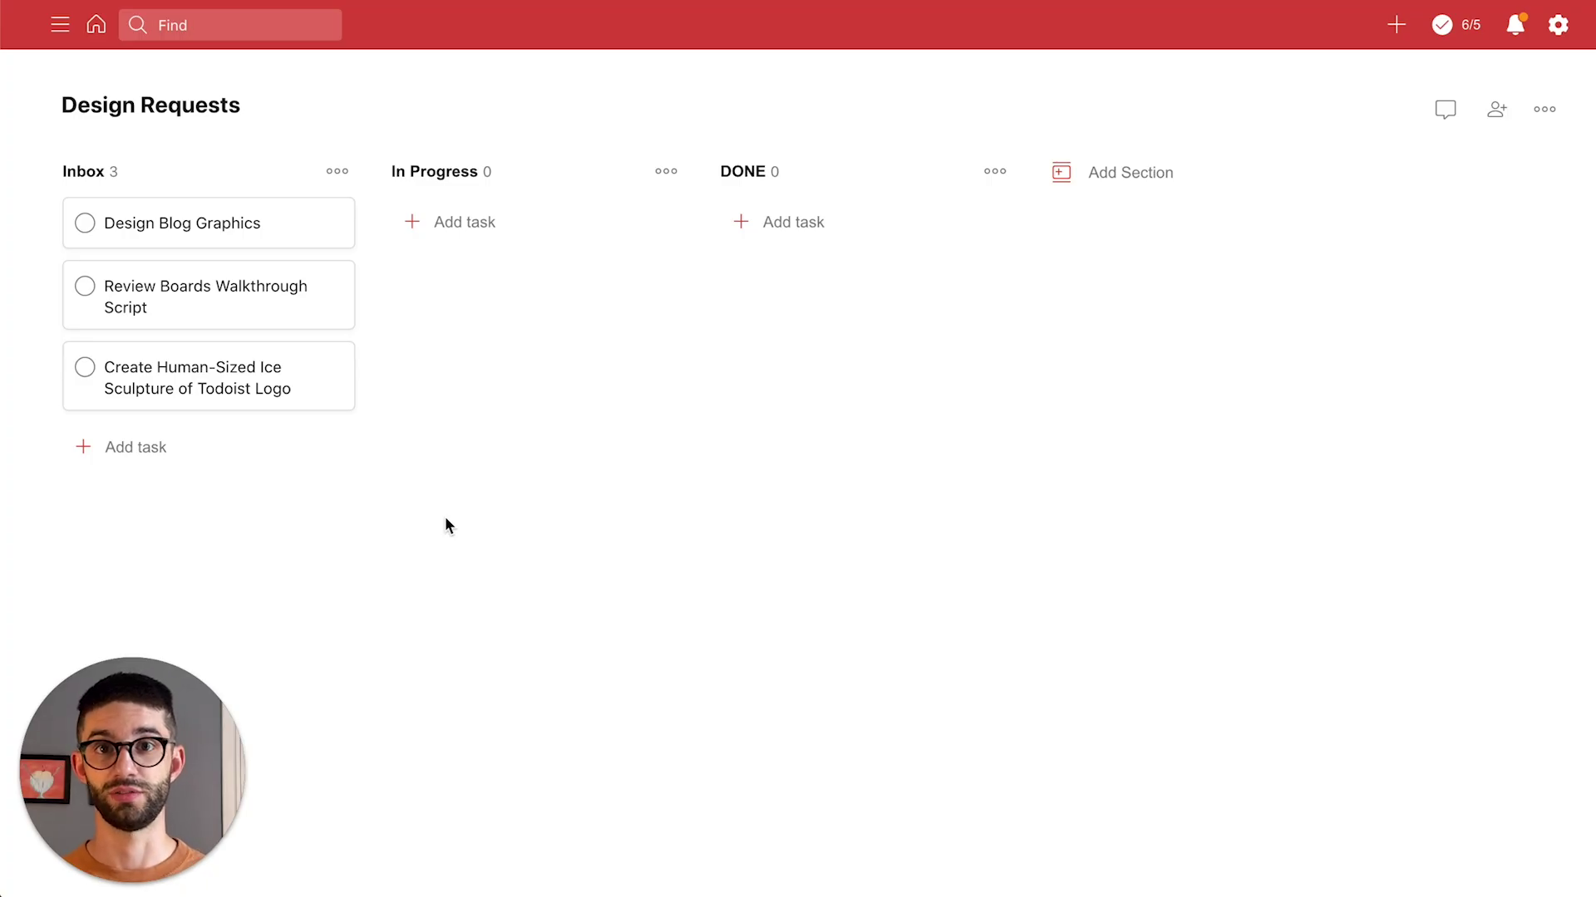
Make the Design Blog Graphics task due Today
click(282, 226)
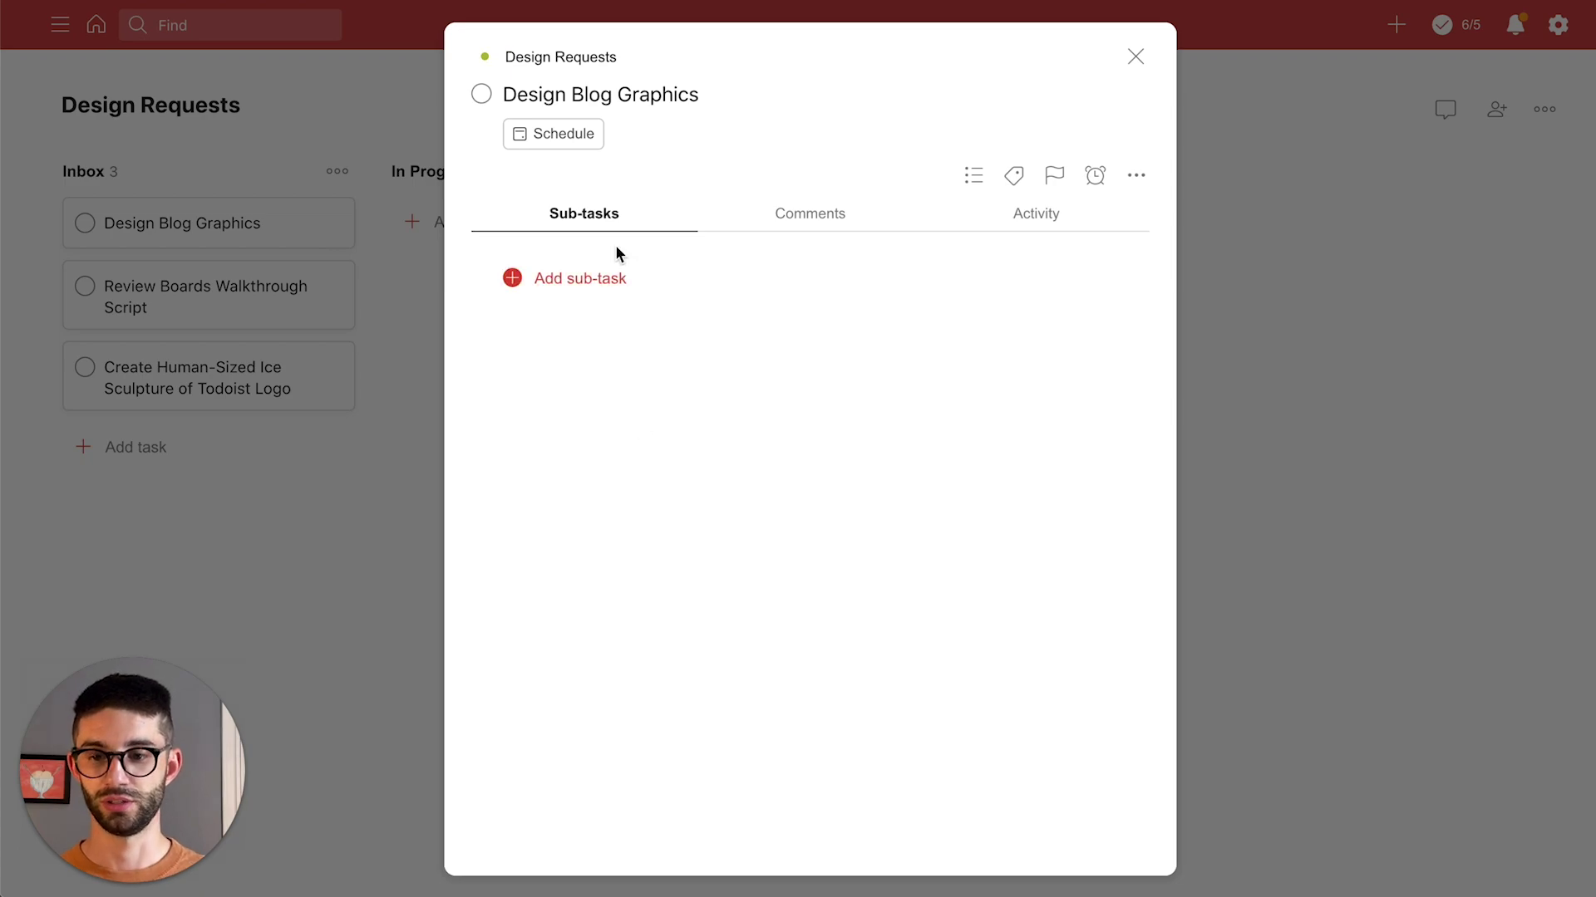
click(591, 143)
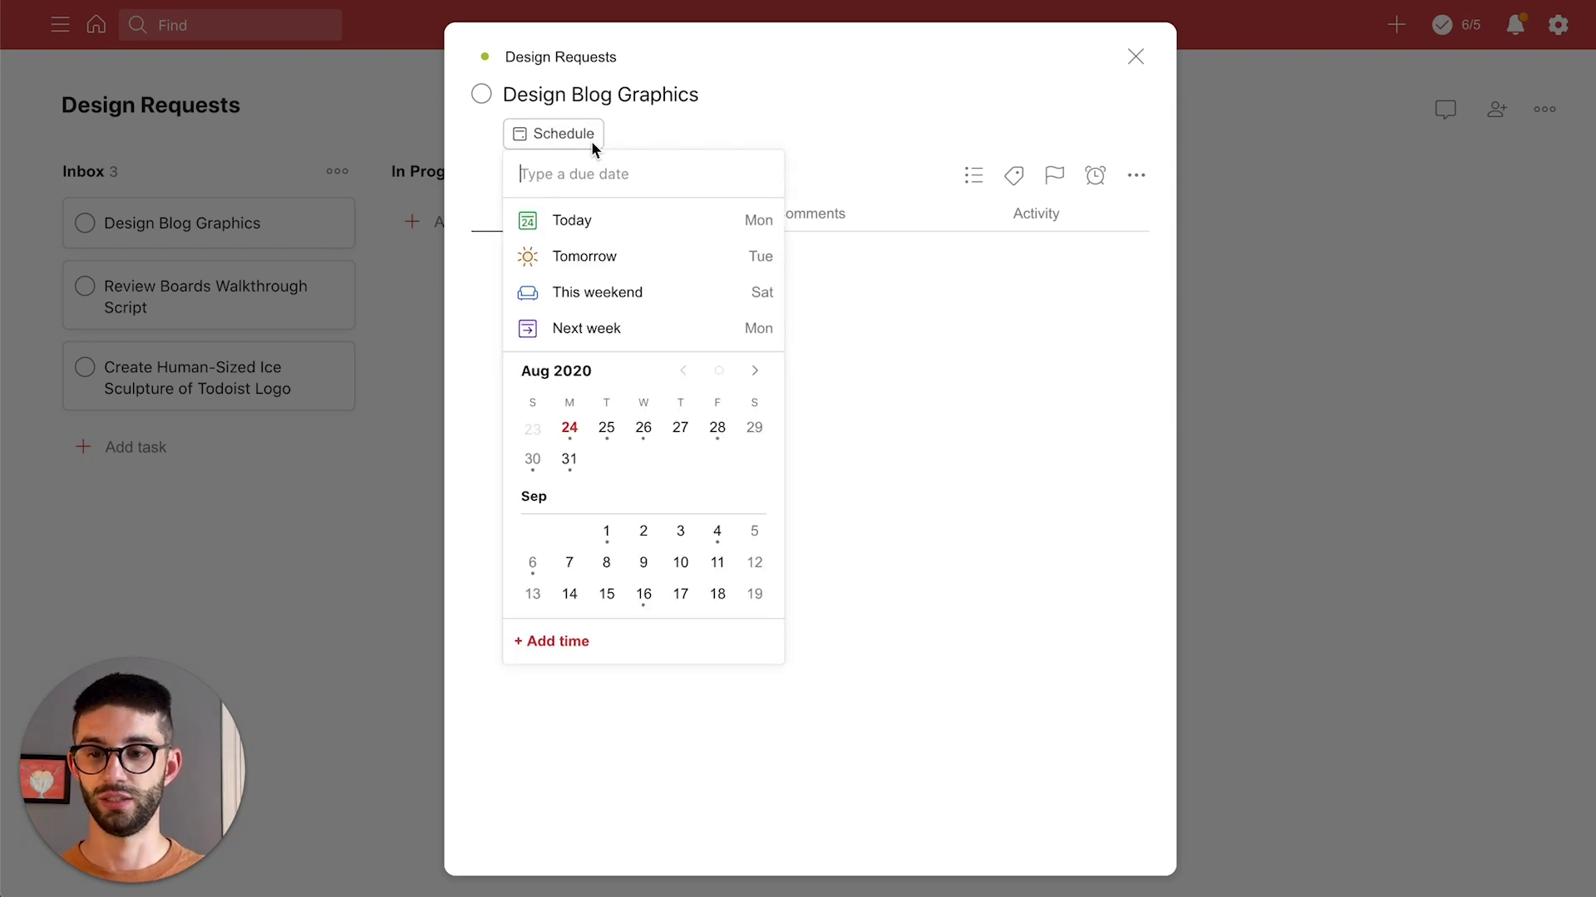
click(565, 223)
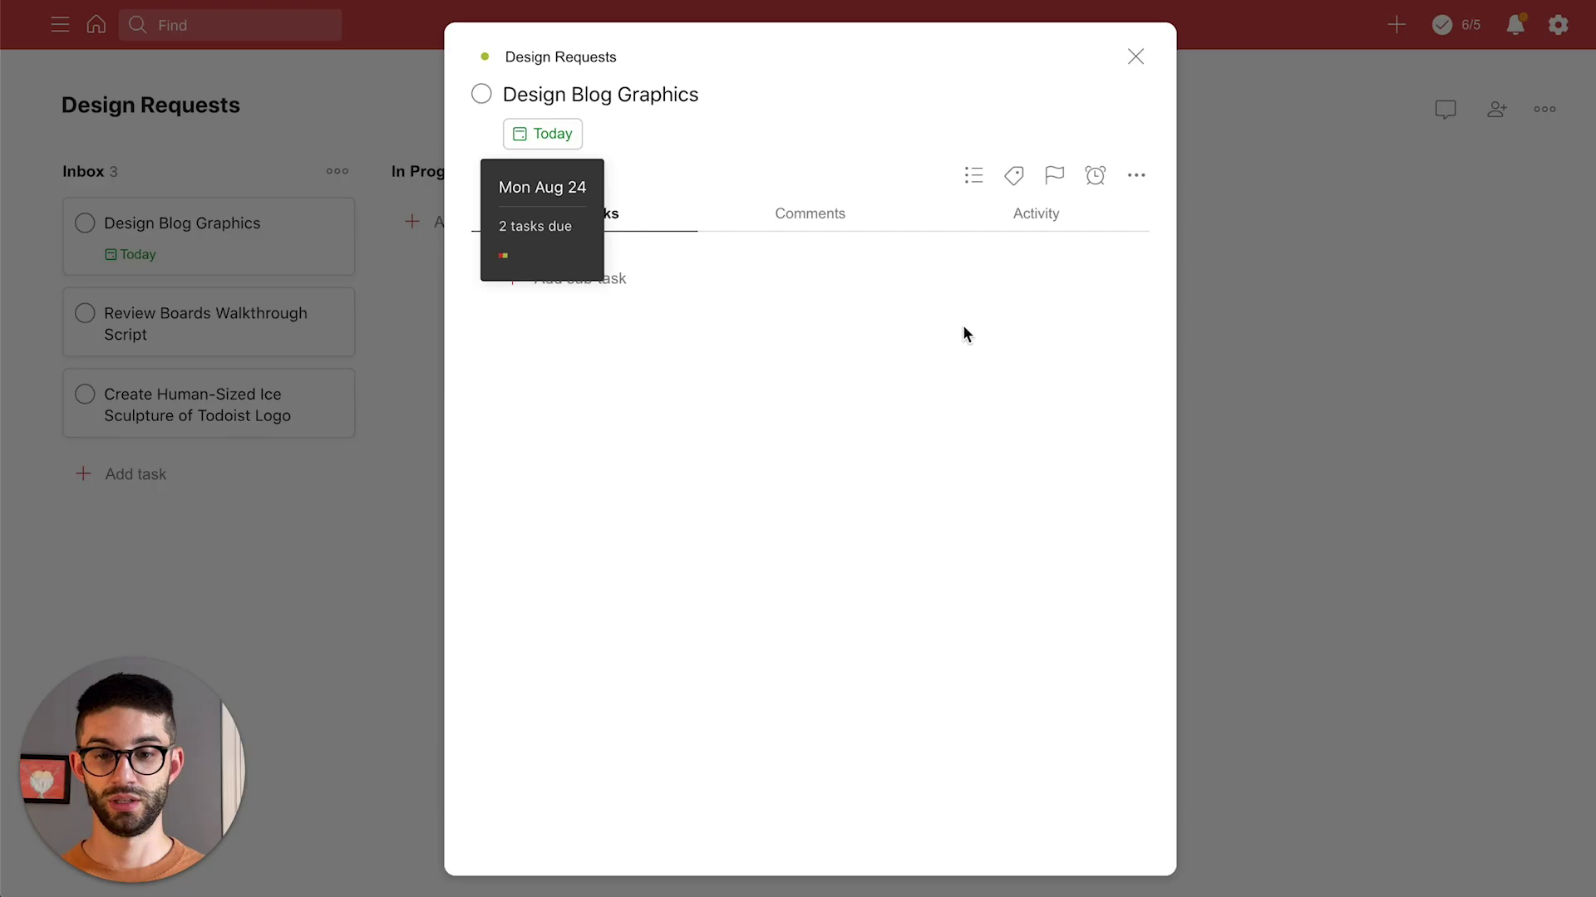
Tag Design Blog Graphics with the Blog label
click(1014, 176)
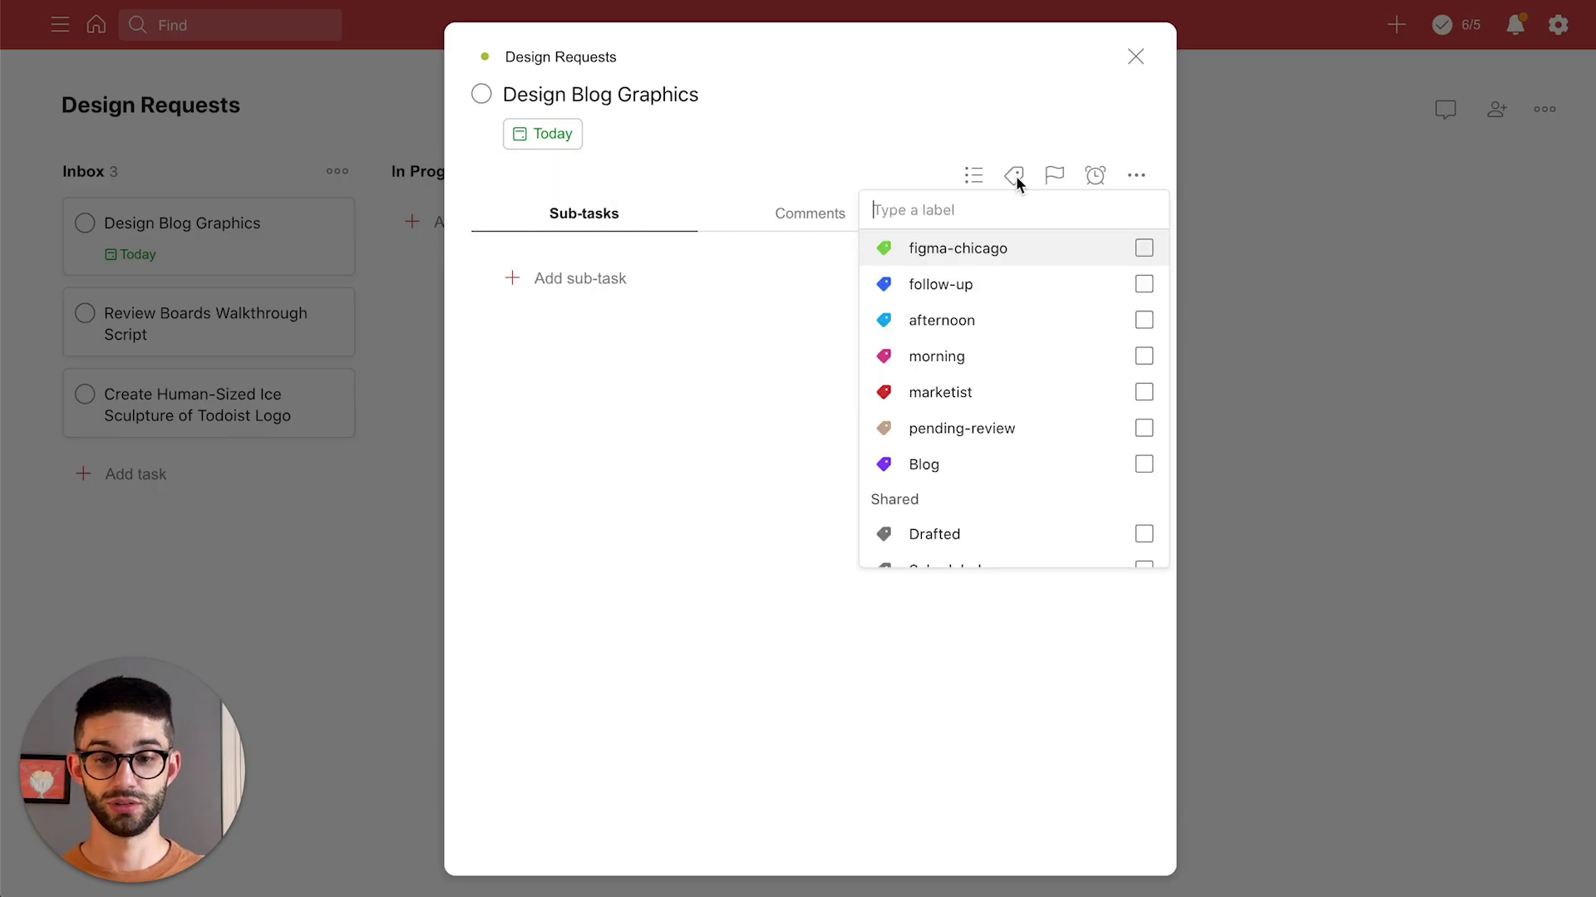
click(935, 467)
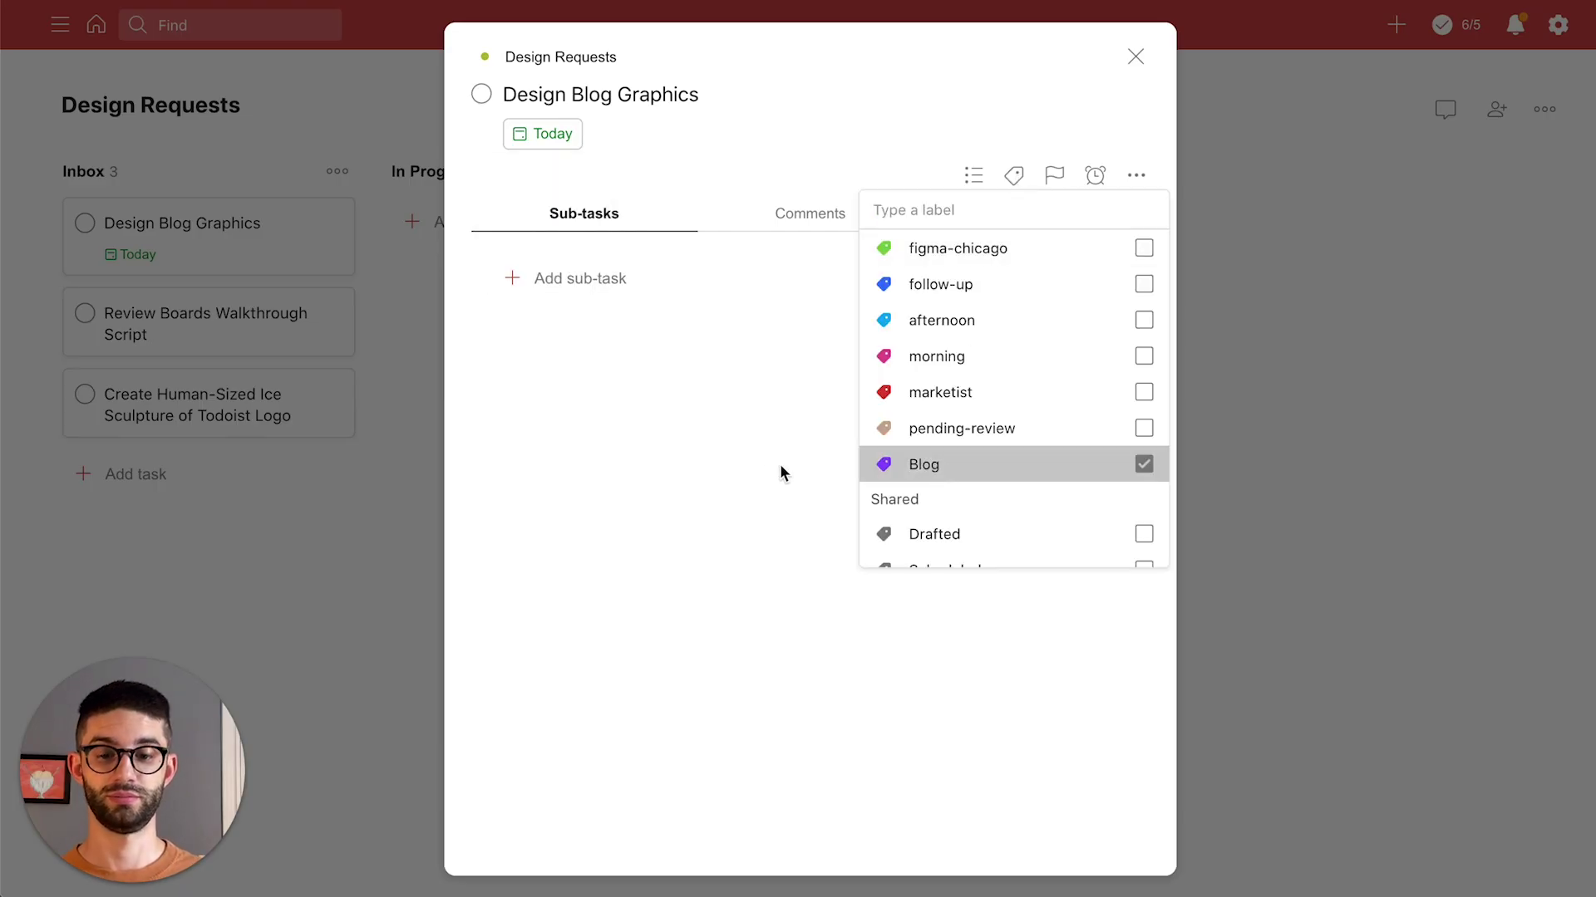
click(766, 467)
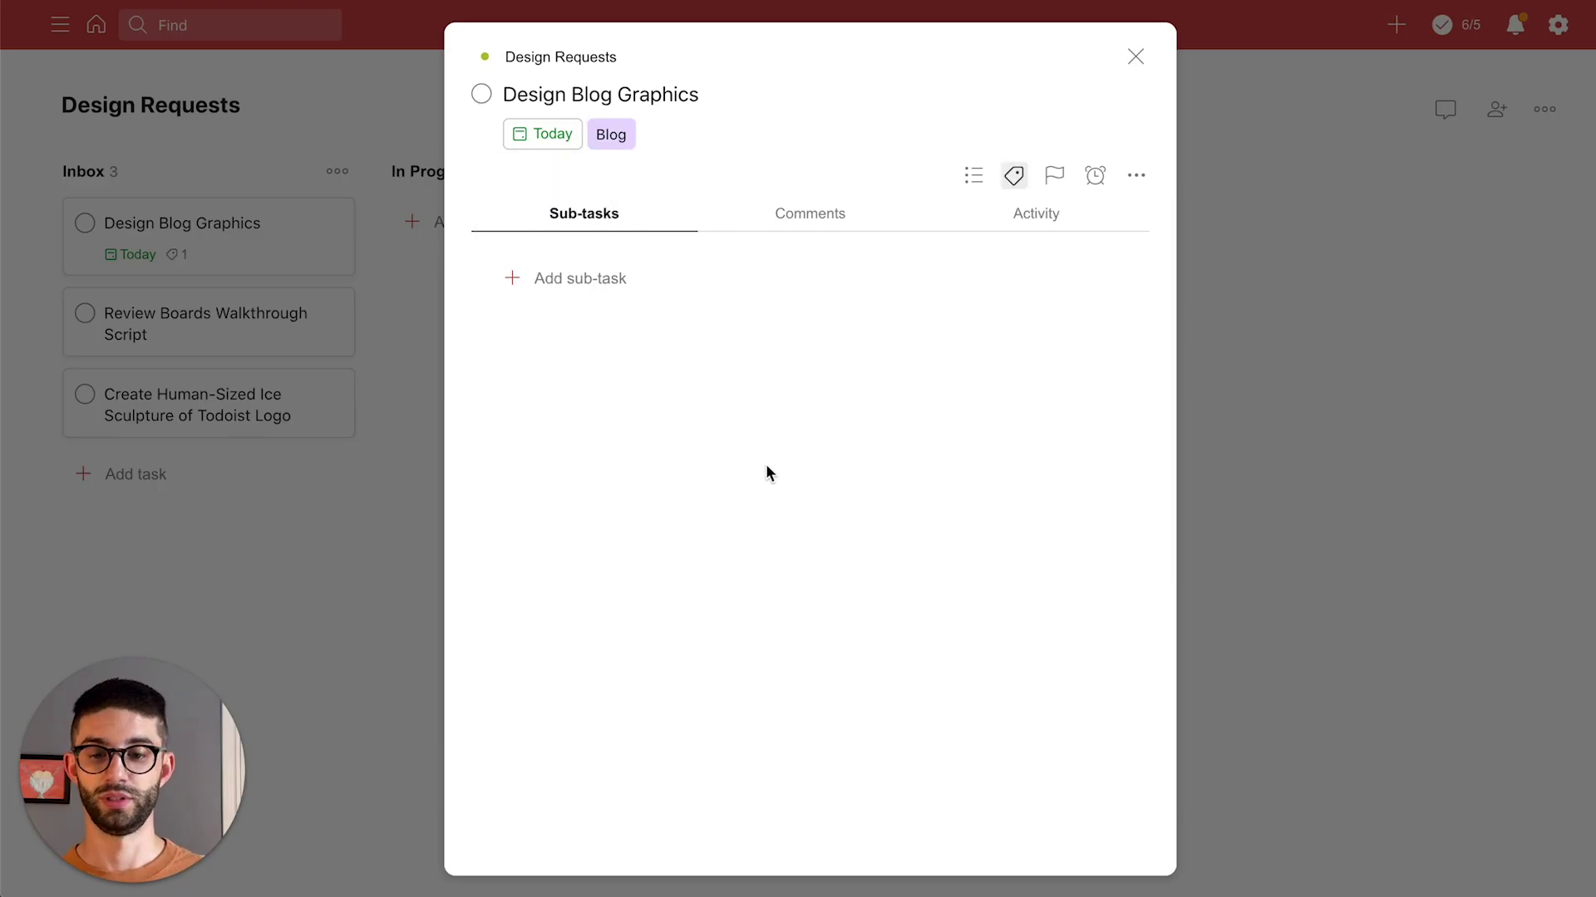
Add sub-tasks Pie Chart Graphic, Cake Chart Graphic and Fruit Tart Graphic, then close the task
click(577, 279)
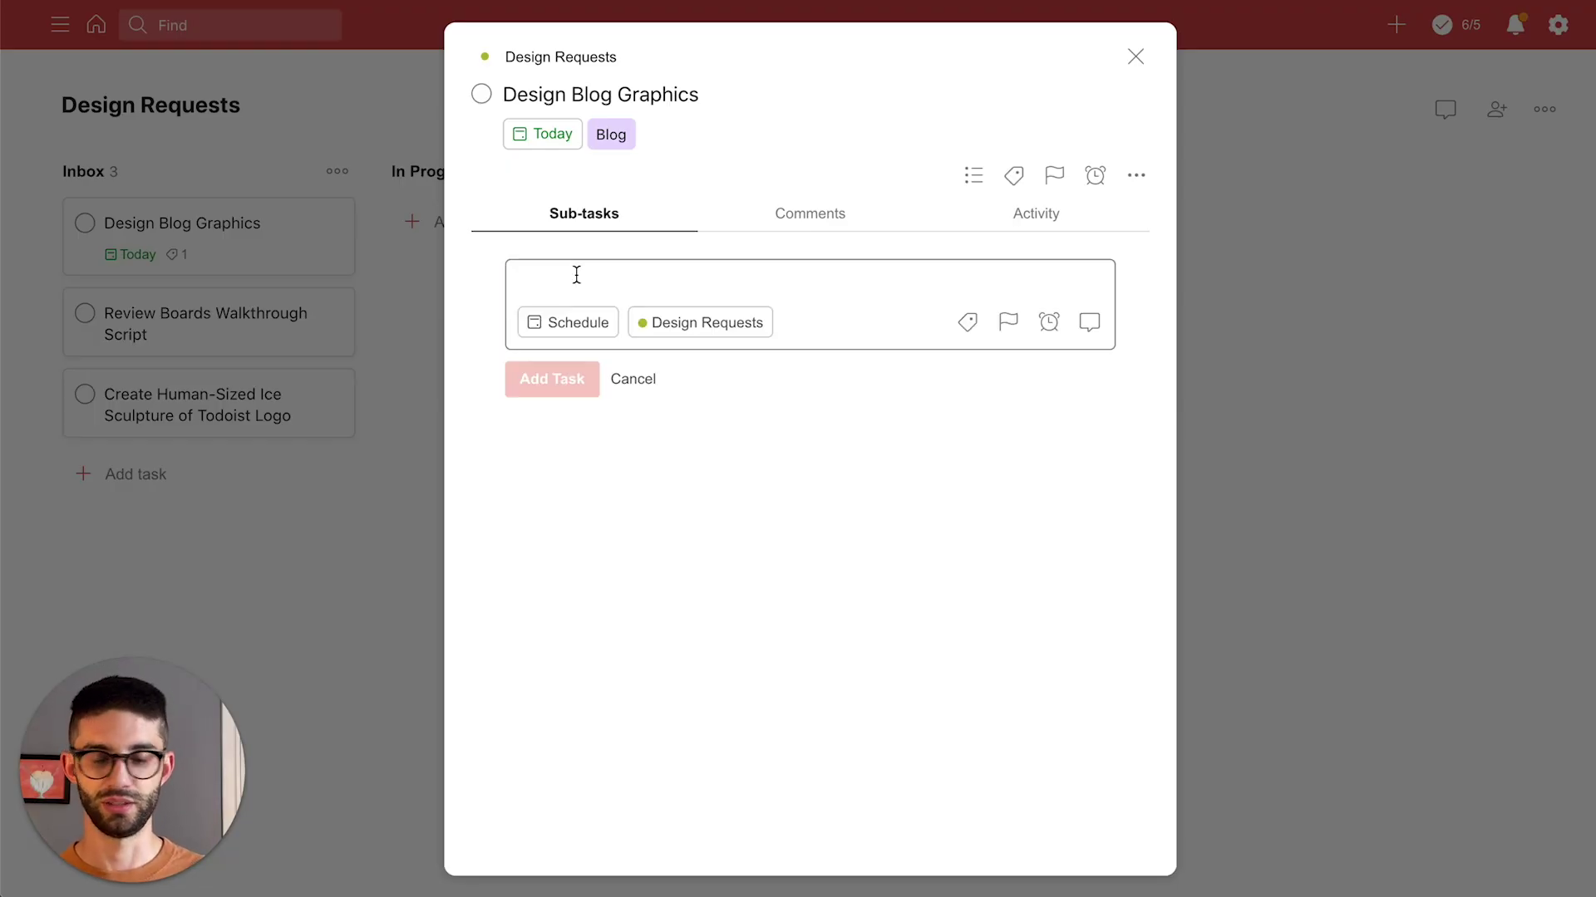
text(Pie C)
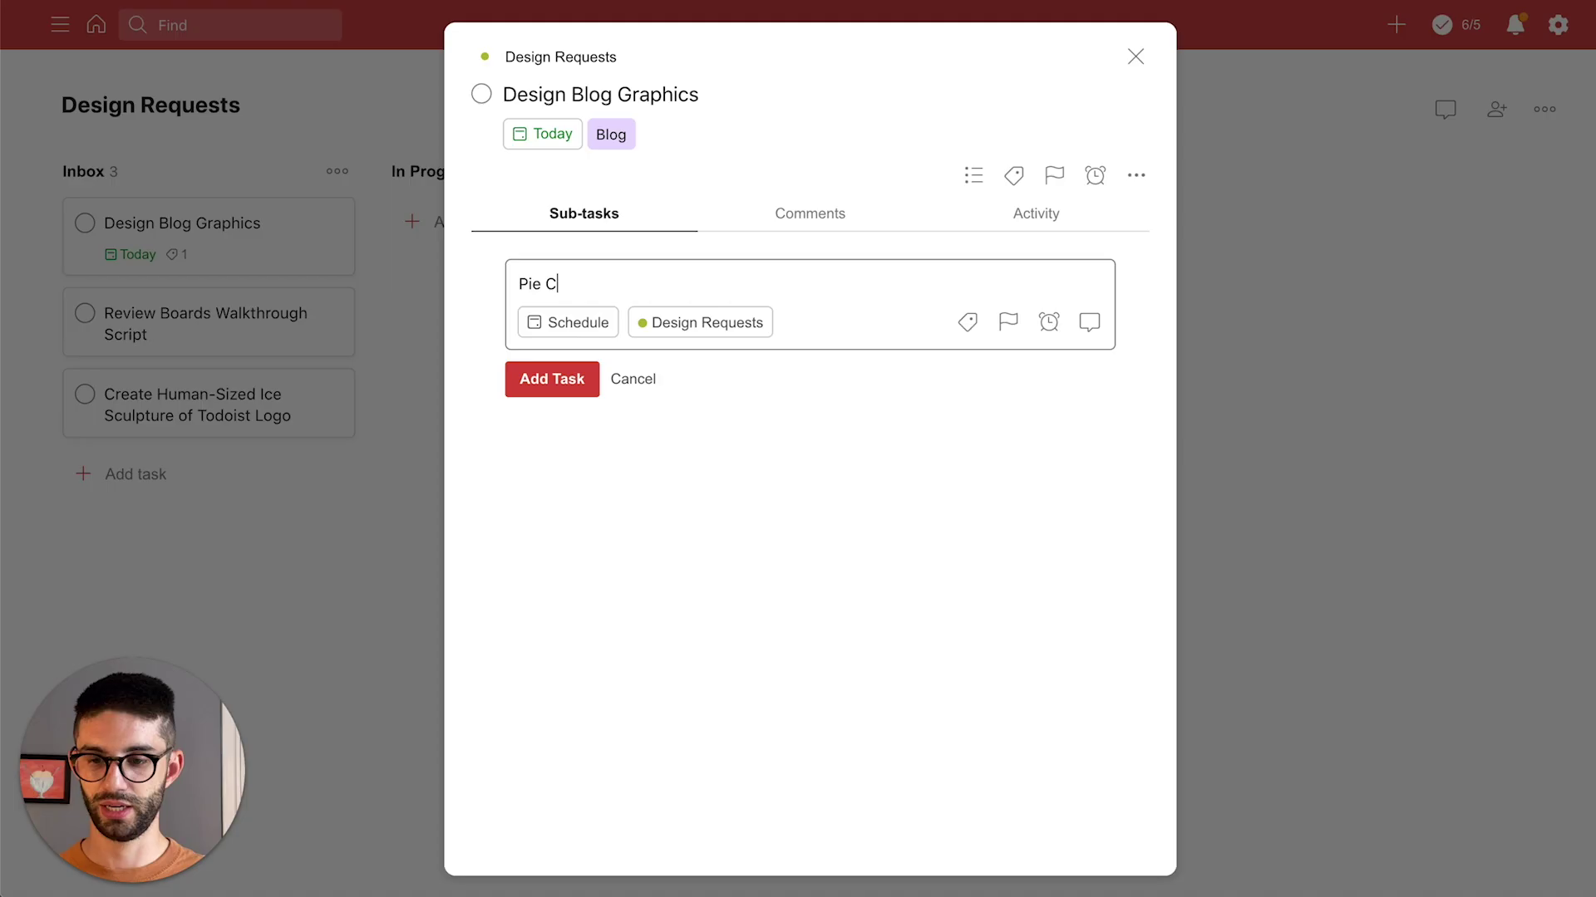
text(hart Graphic)
key(Return)
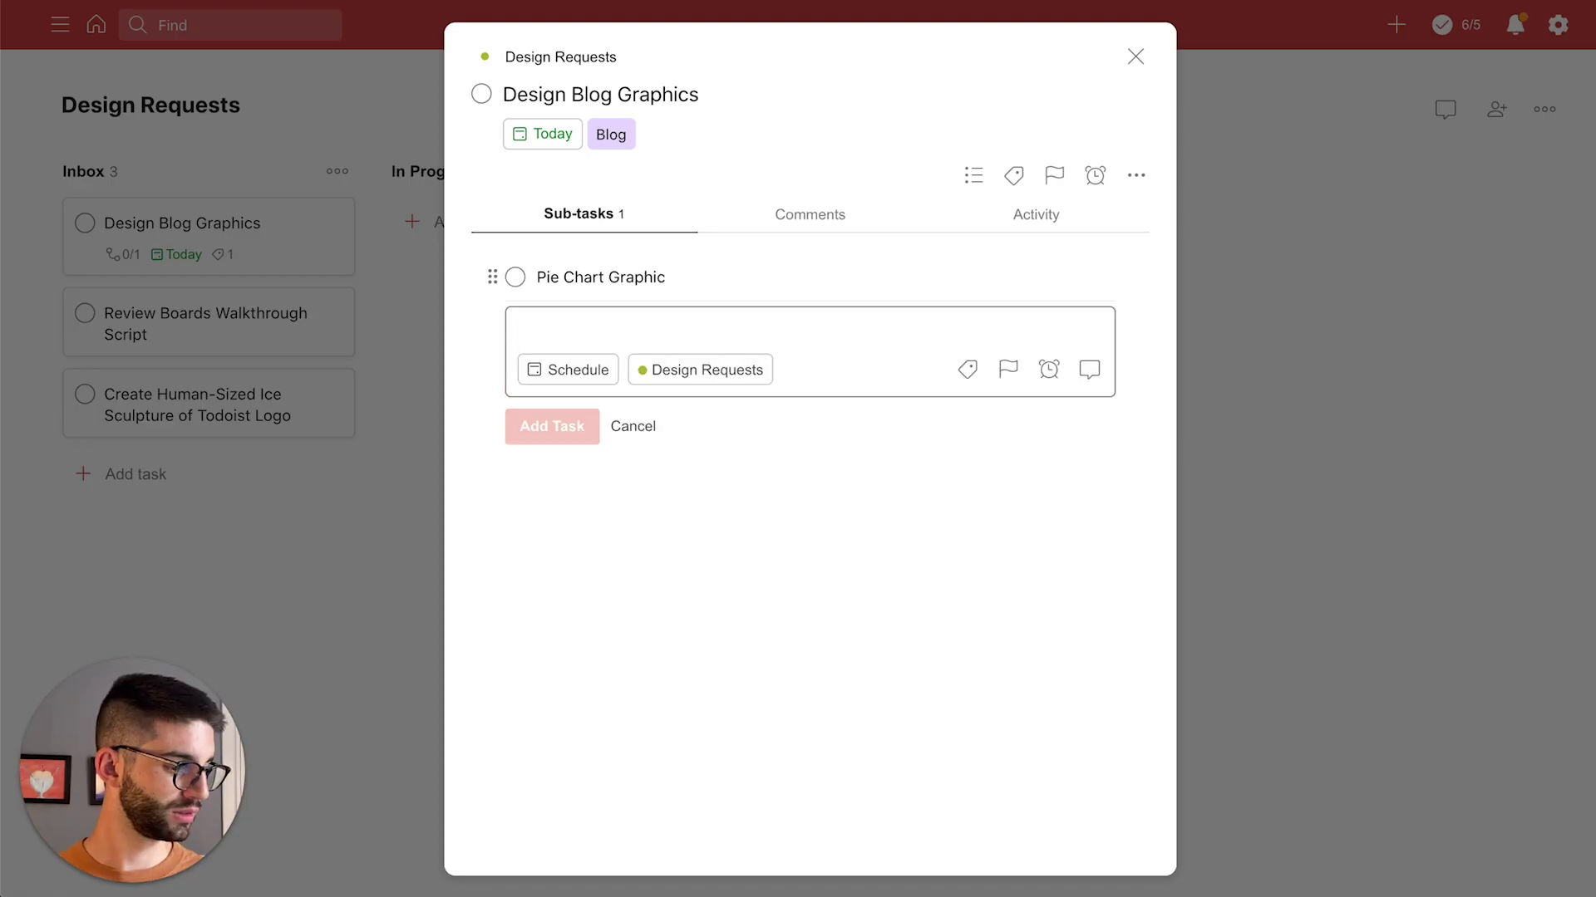
text(Cake Chart )
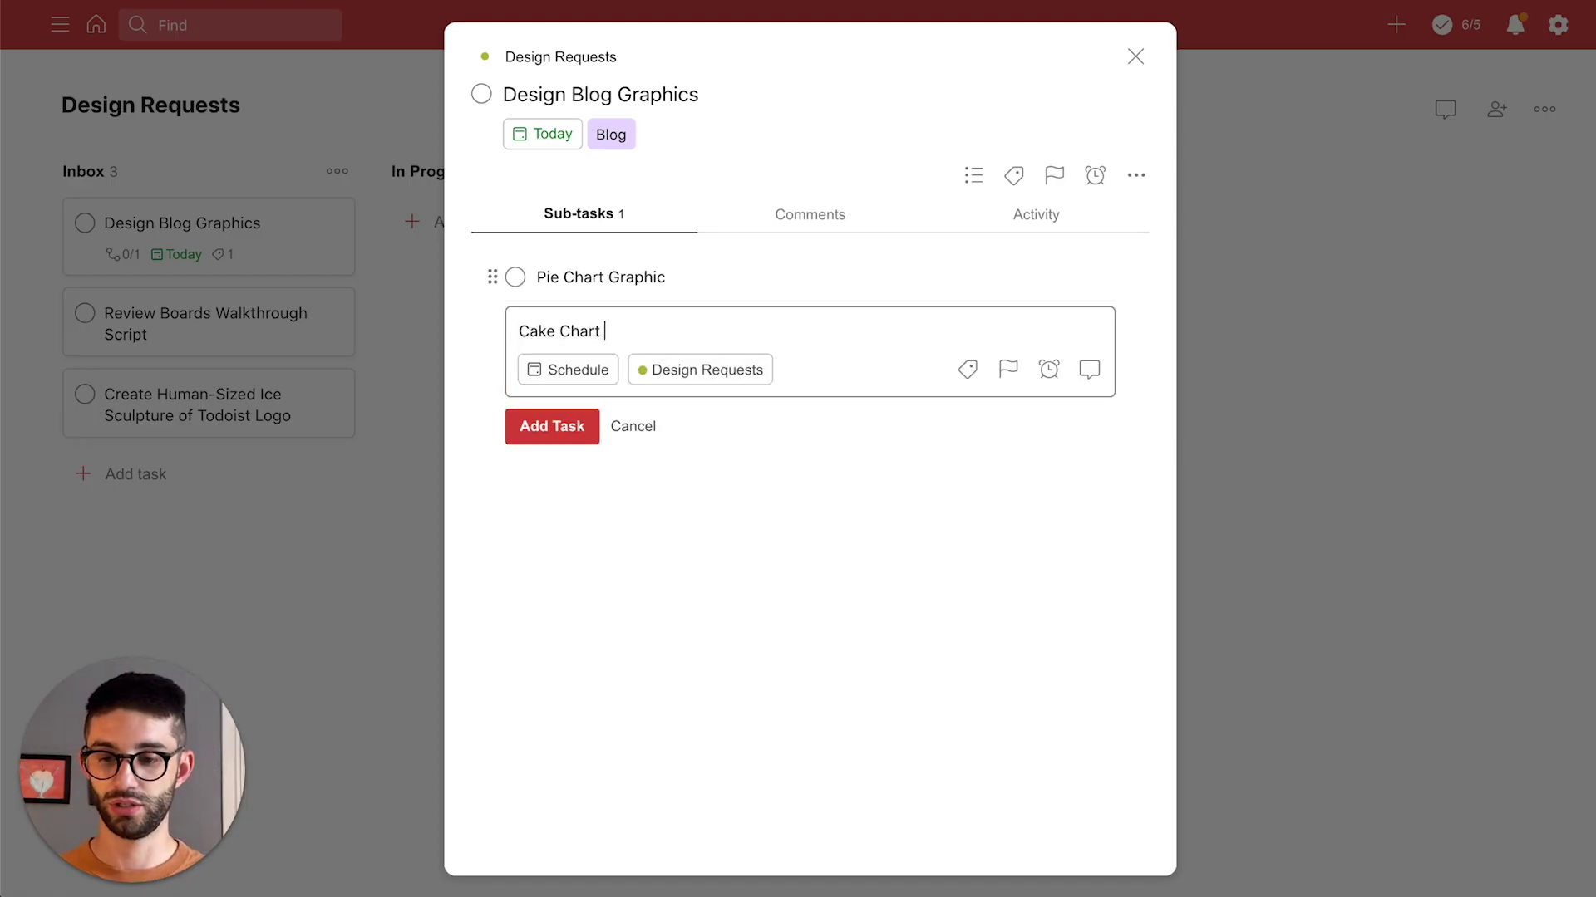
text(Graphic)
key(Return)
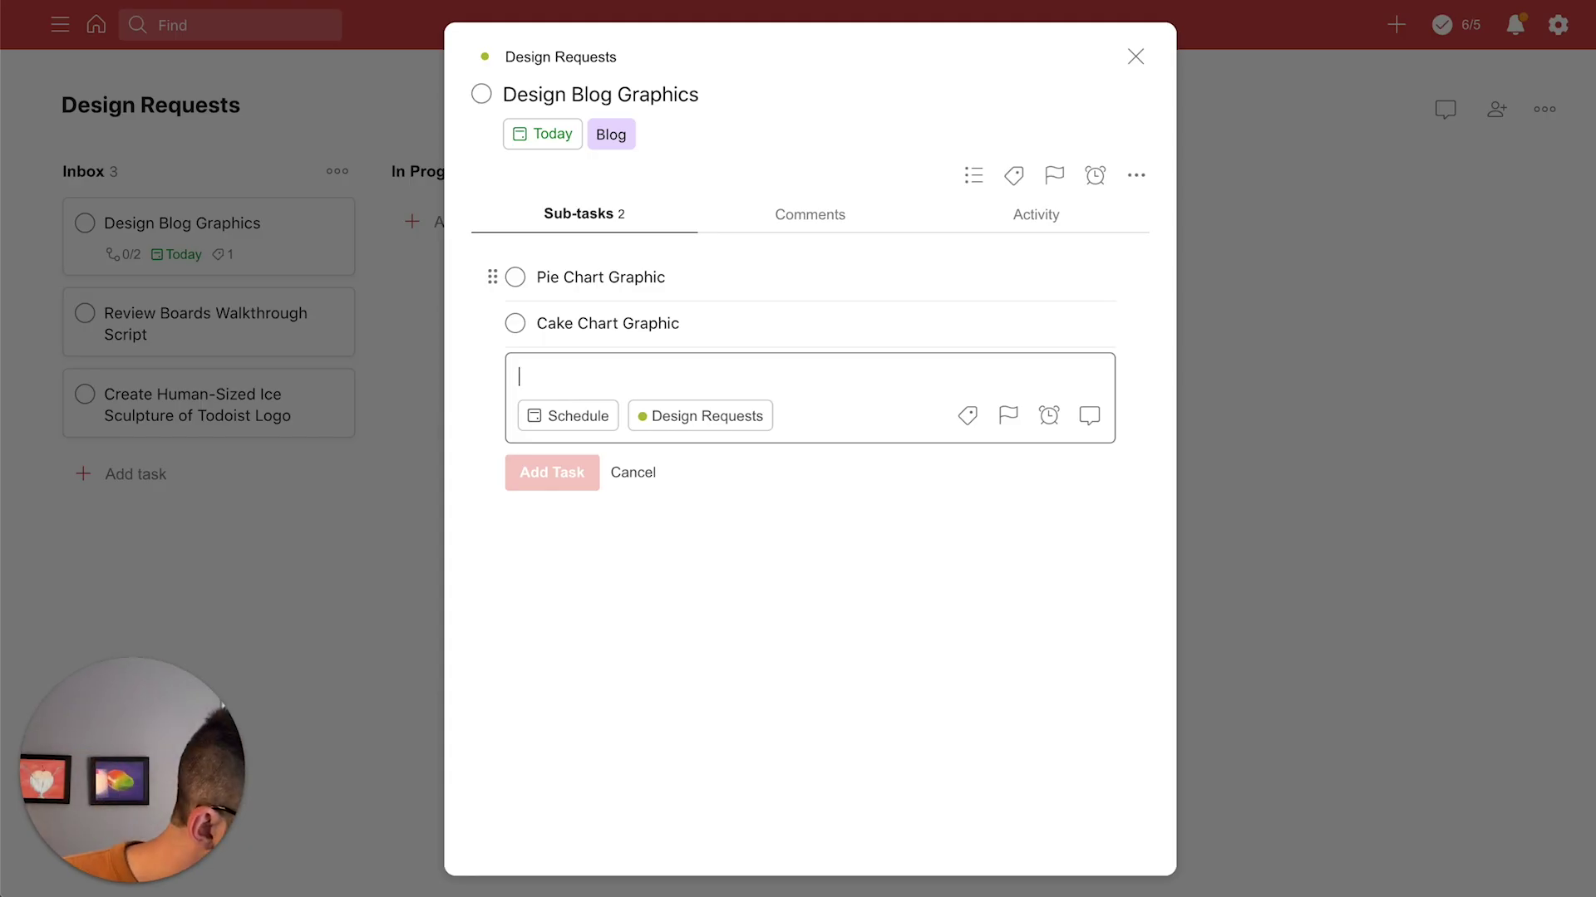
text(Fruit Tart Graphic)
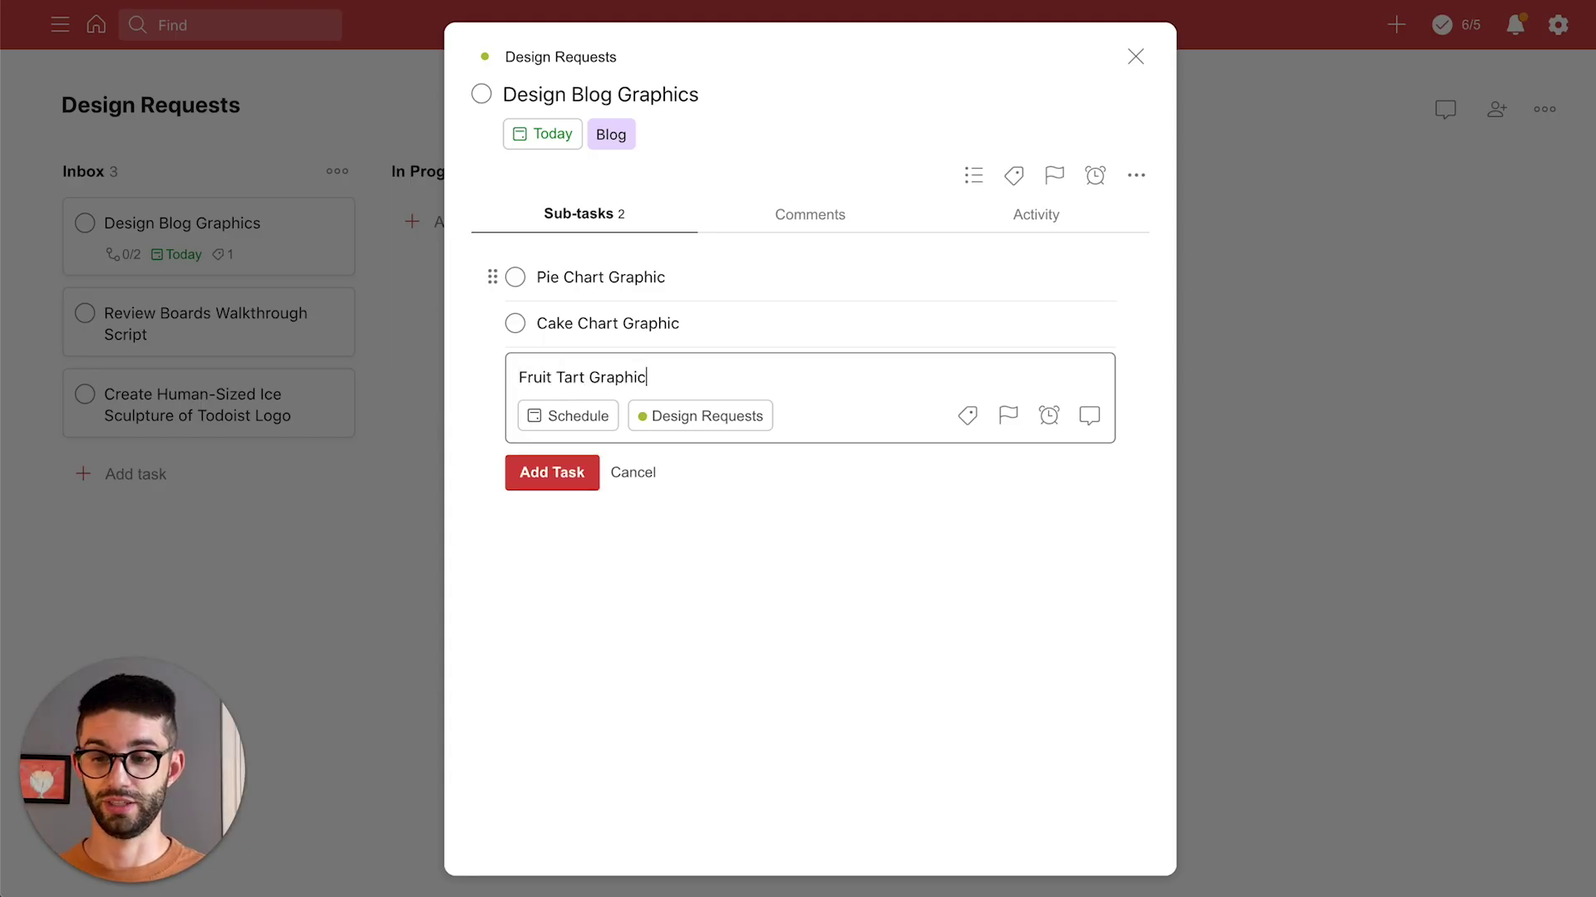
click(562, 486)
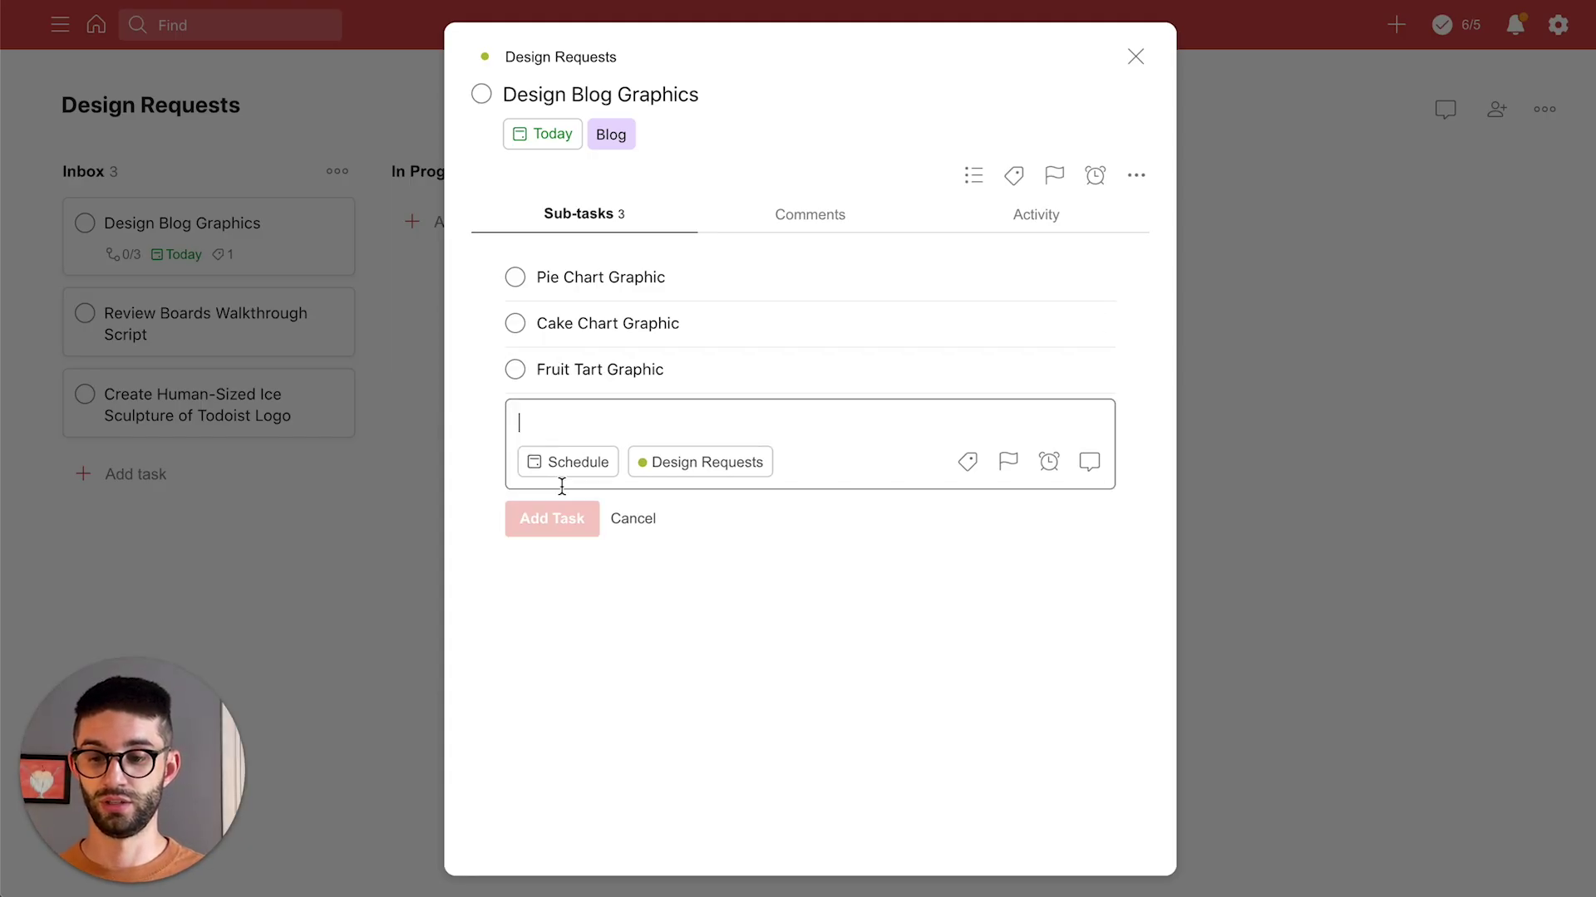
click(614, 523)
key(Escape)
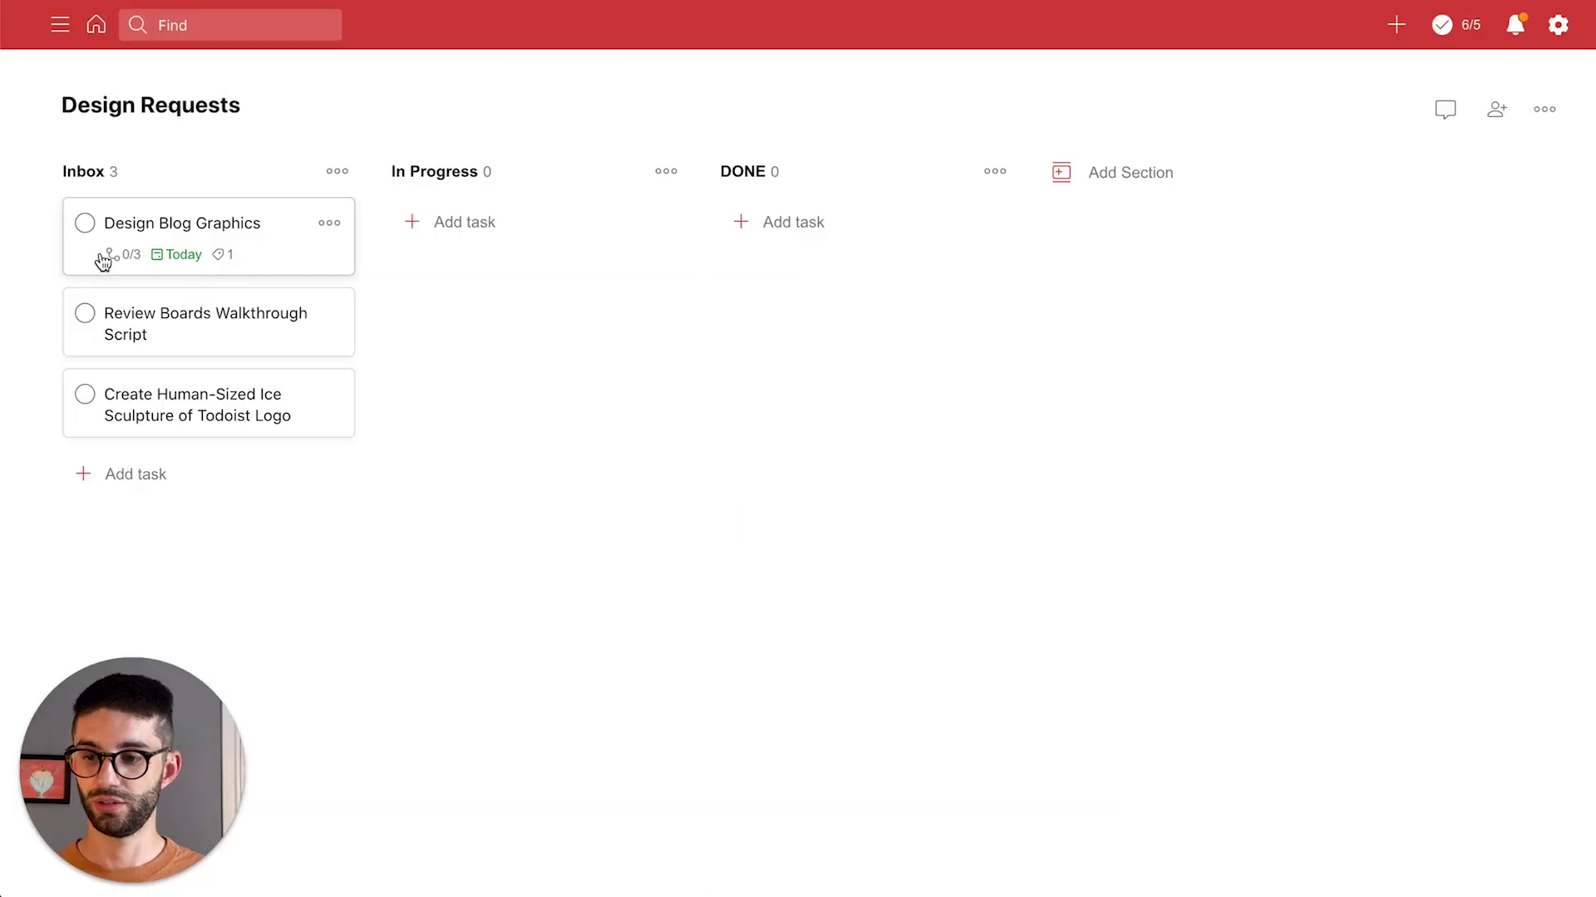
Give the Review Boards Walkthrough Script task Priority 1
mouse_move(226, 260)
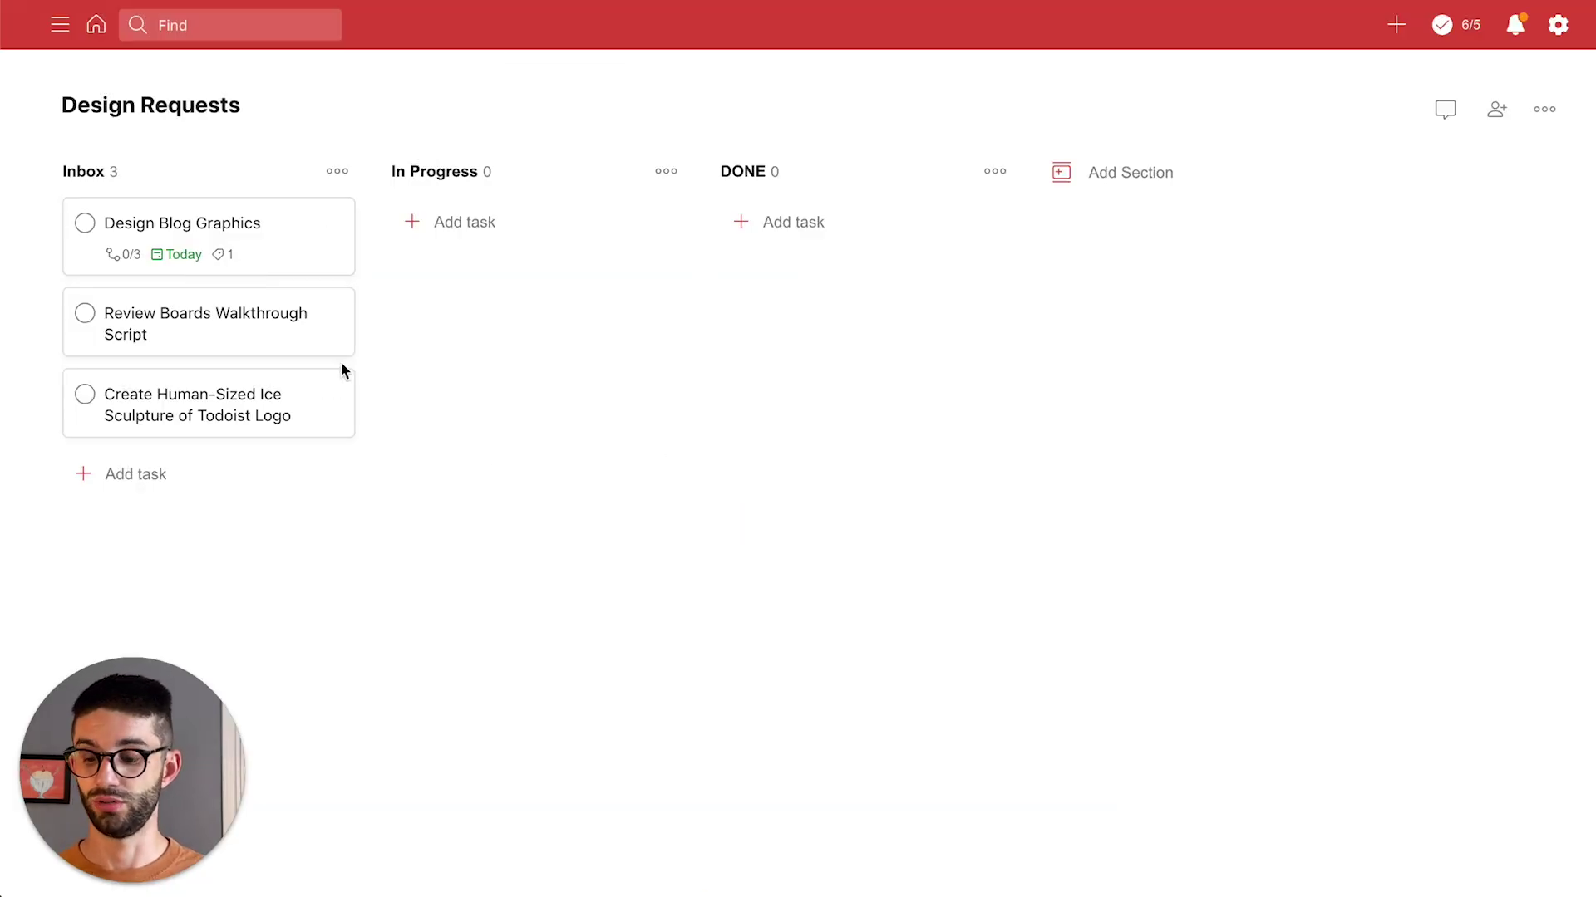
click(316, 329)
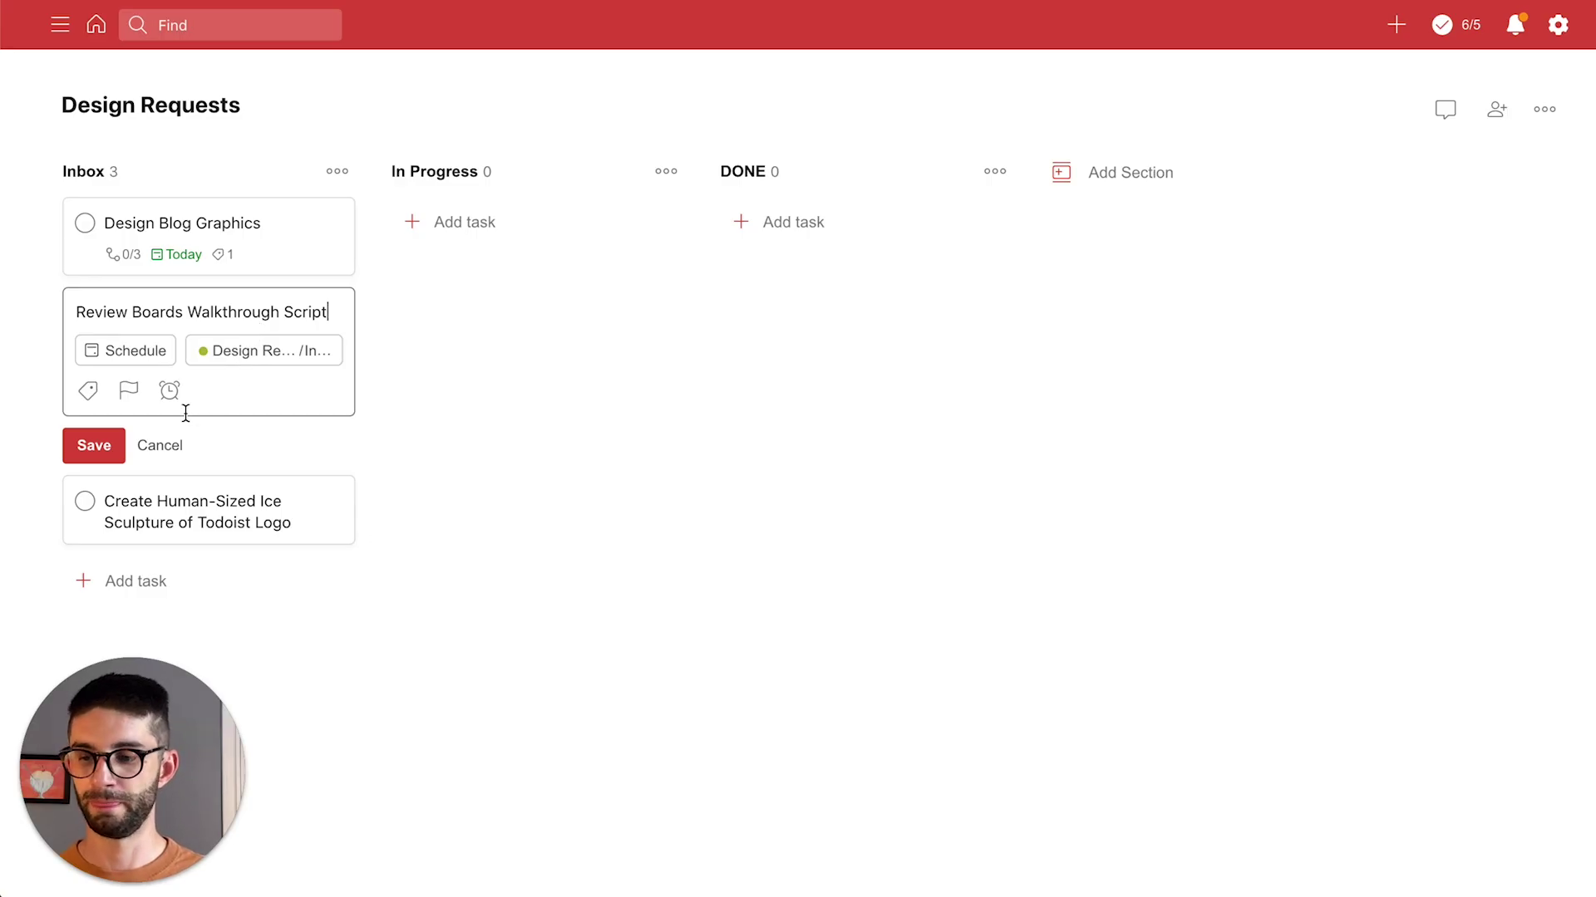
click(126, 397)
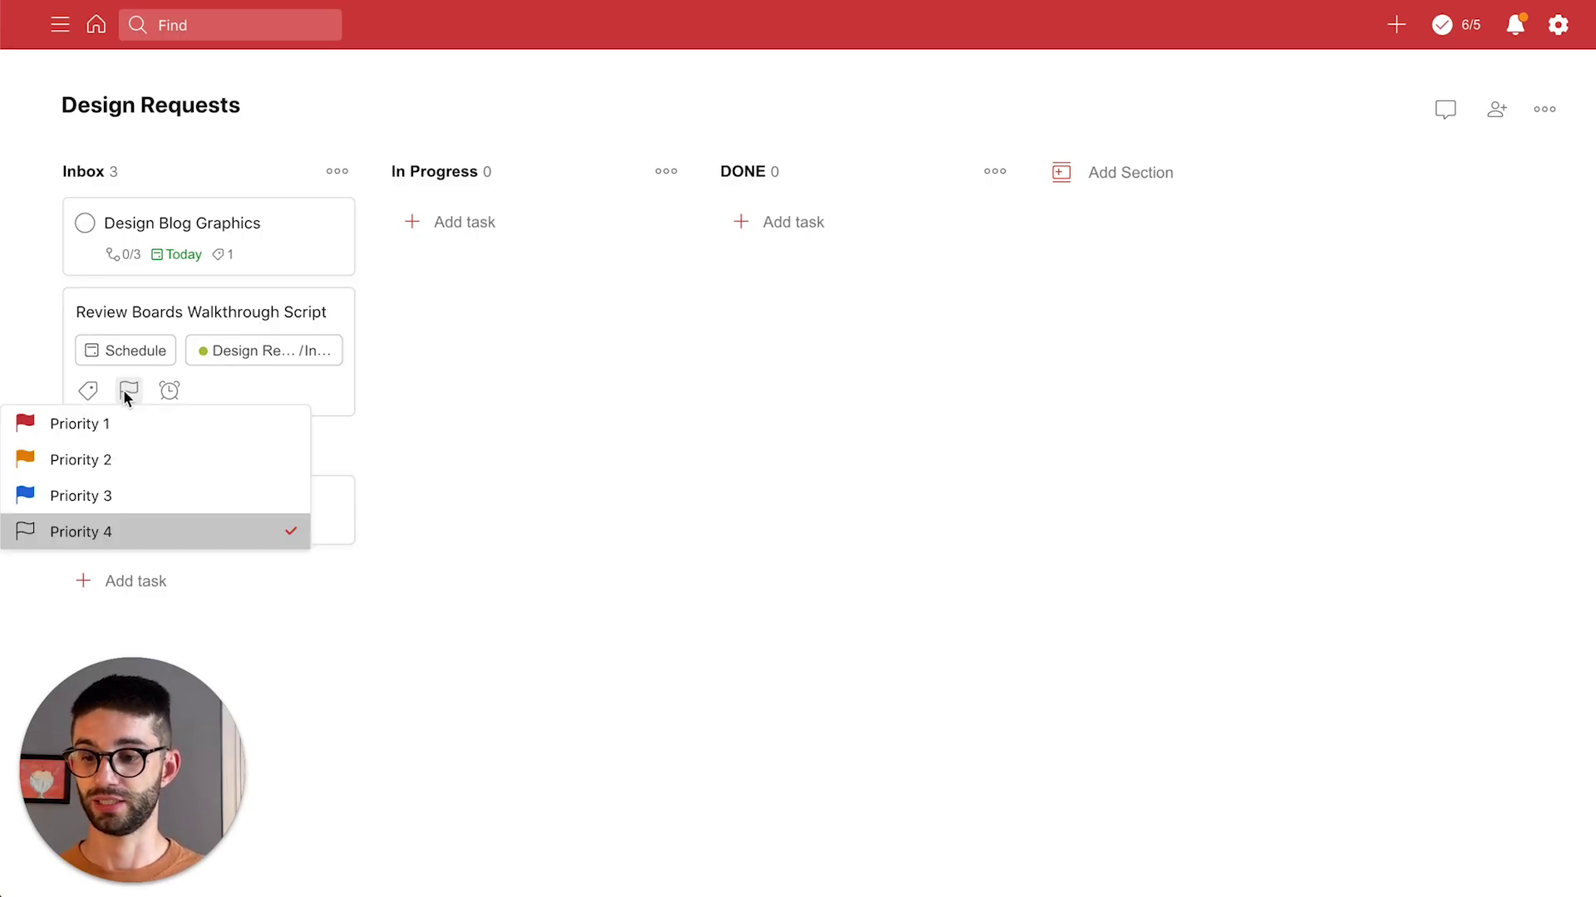
click(58, 439)
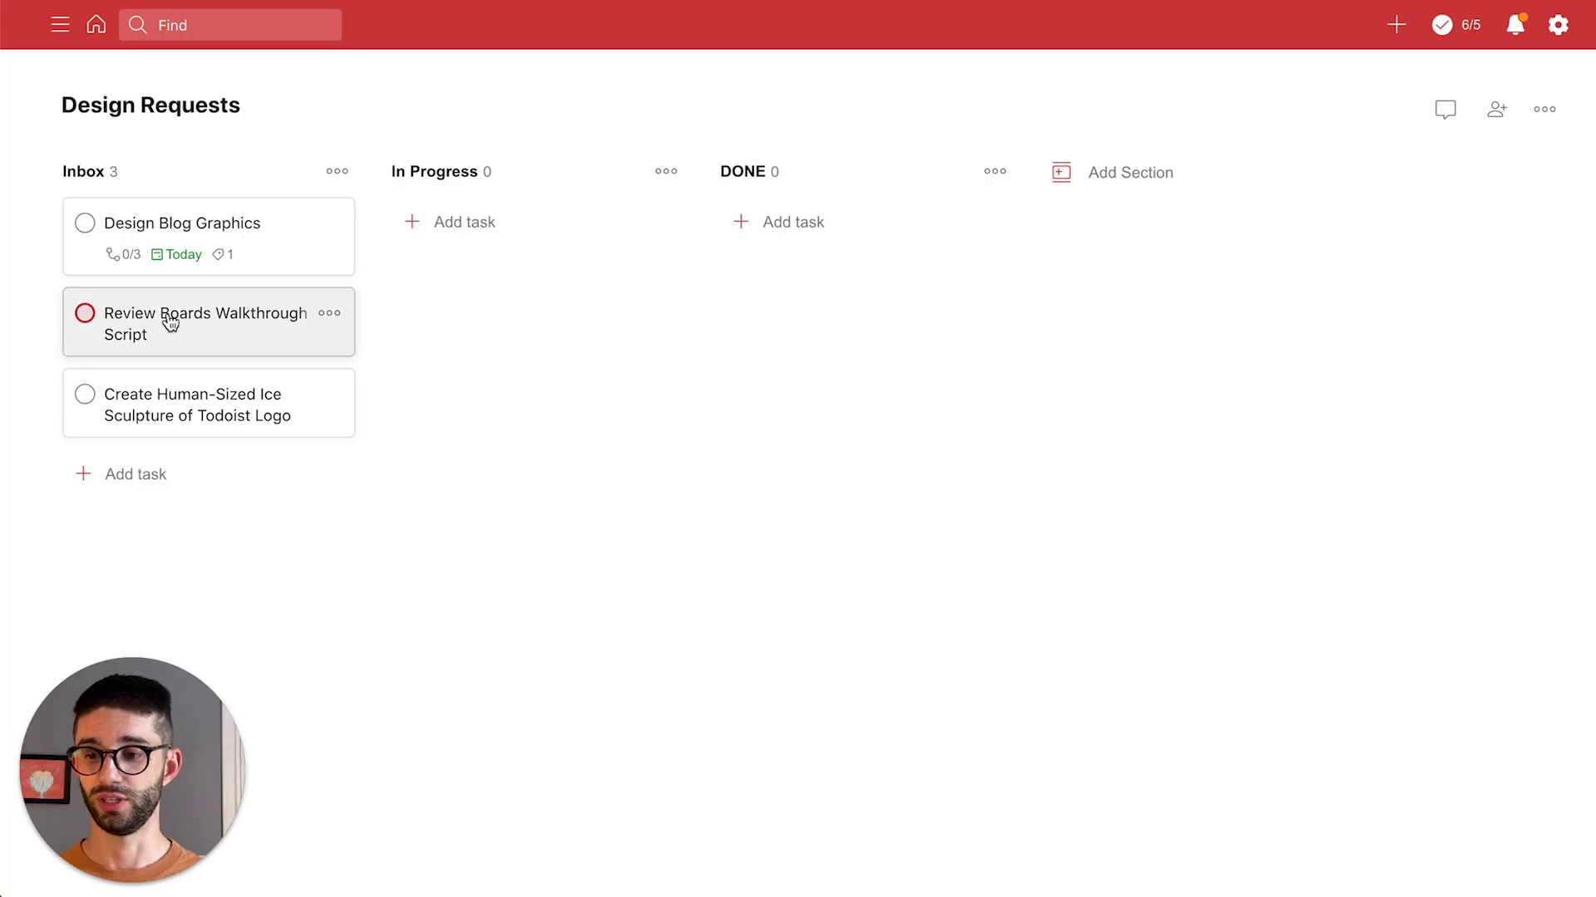
Drag the Review Boards Walkthrough Script card into In Progress, then on into DONE
drag(171, 324, 474, 237)
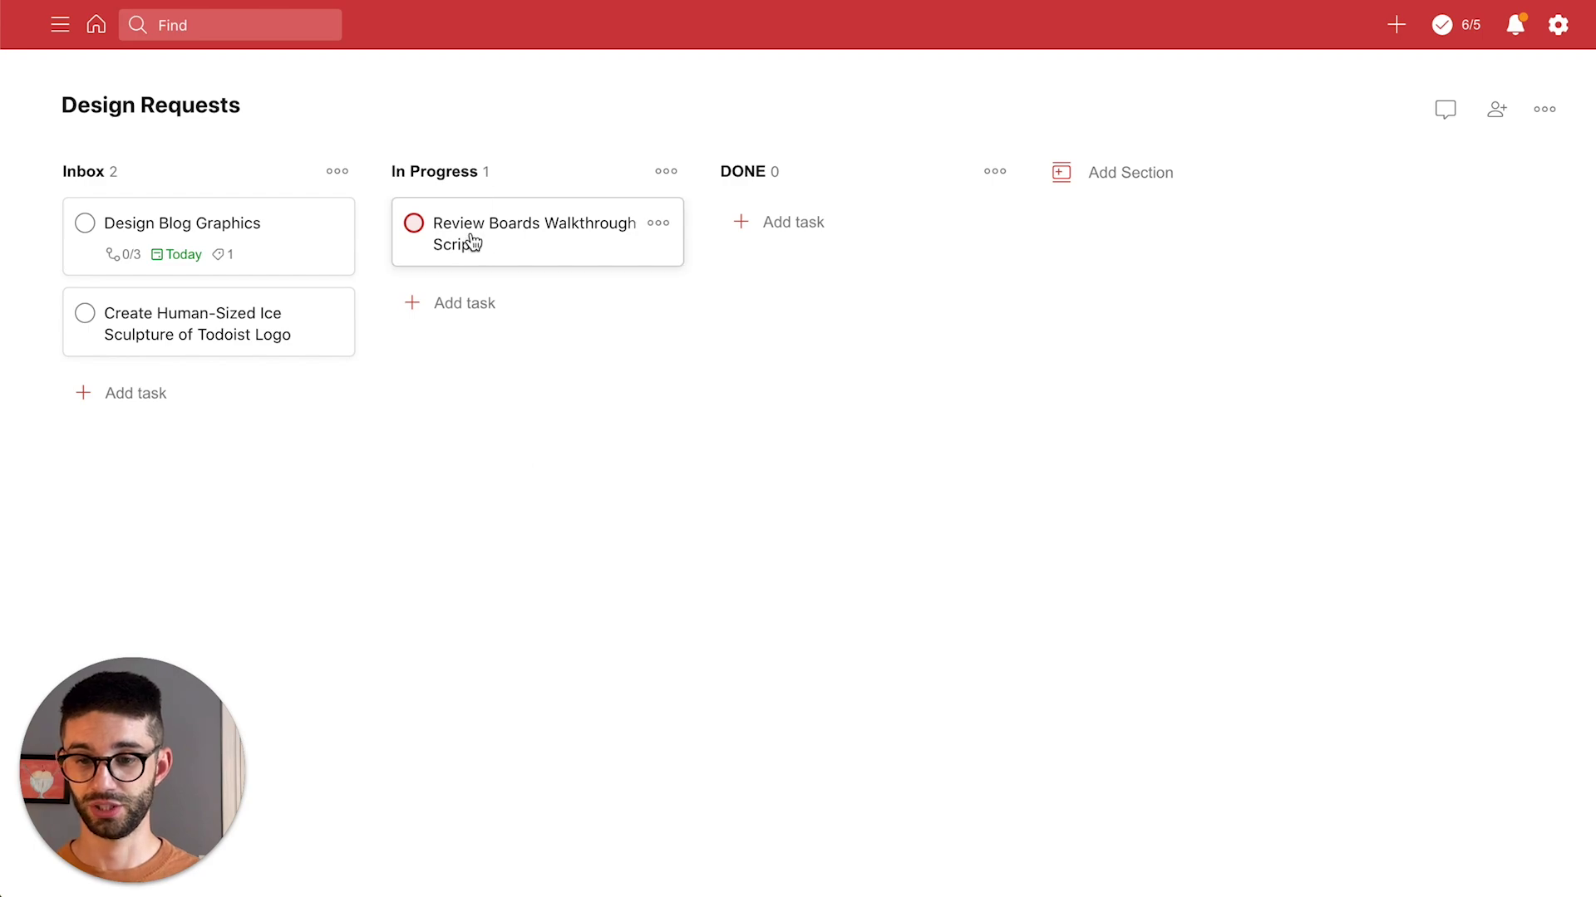
drag(472, 241, 783, 223)
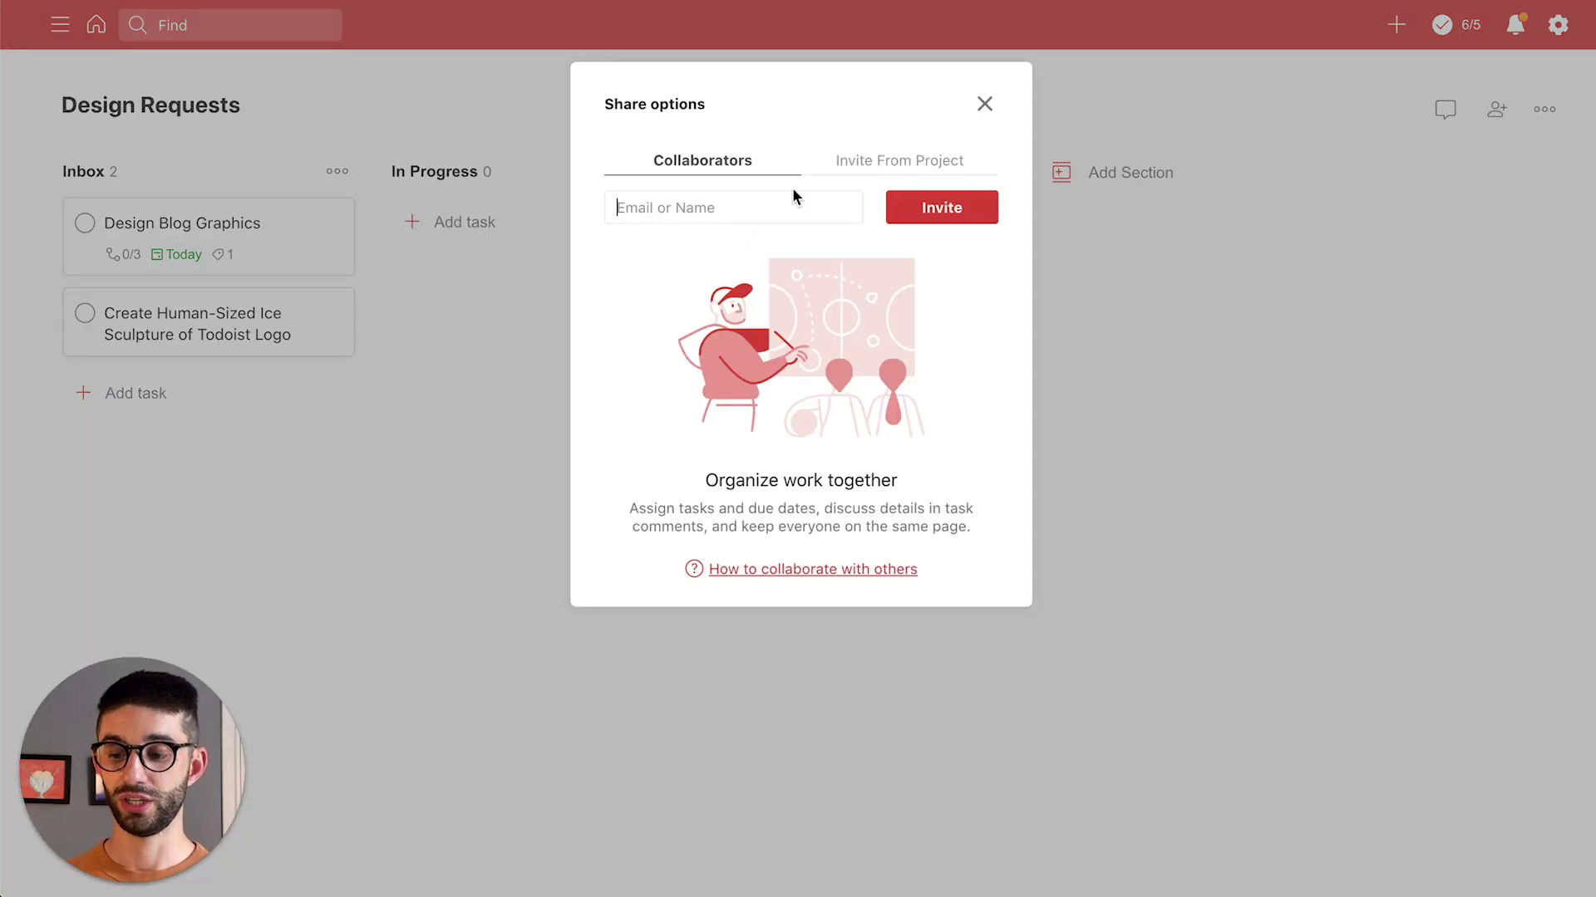
Invite a teammate to Design Requests by entering their e-mail address
text(anais)
key(Return)
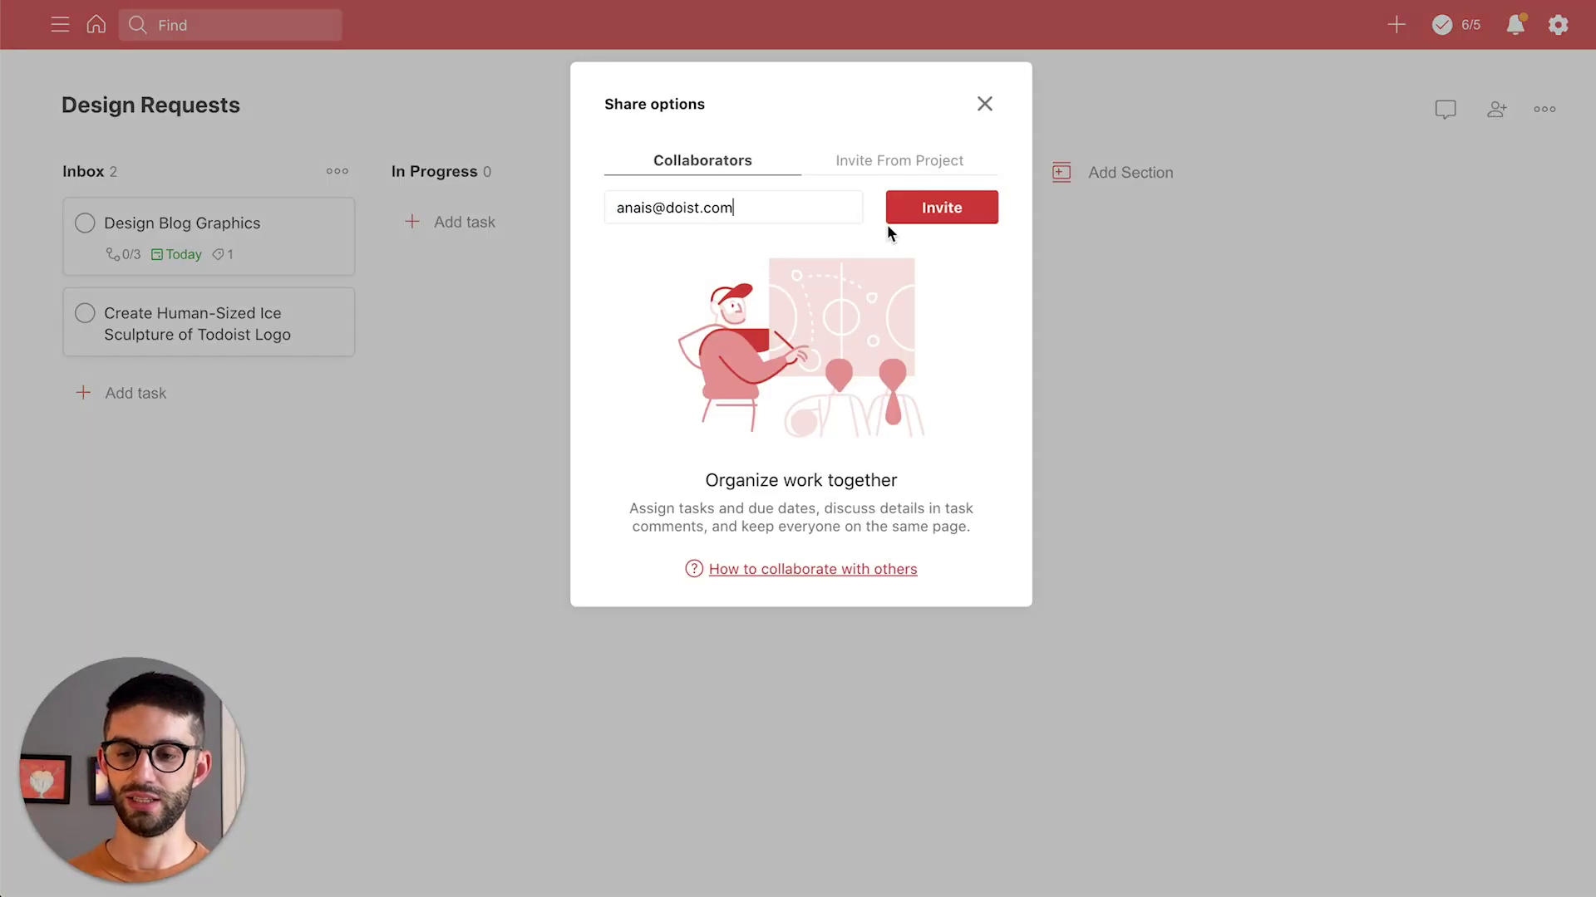
click(889, 218)
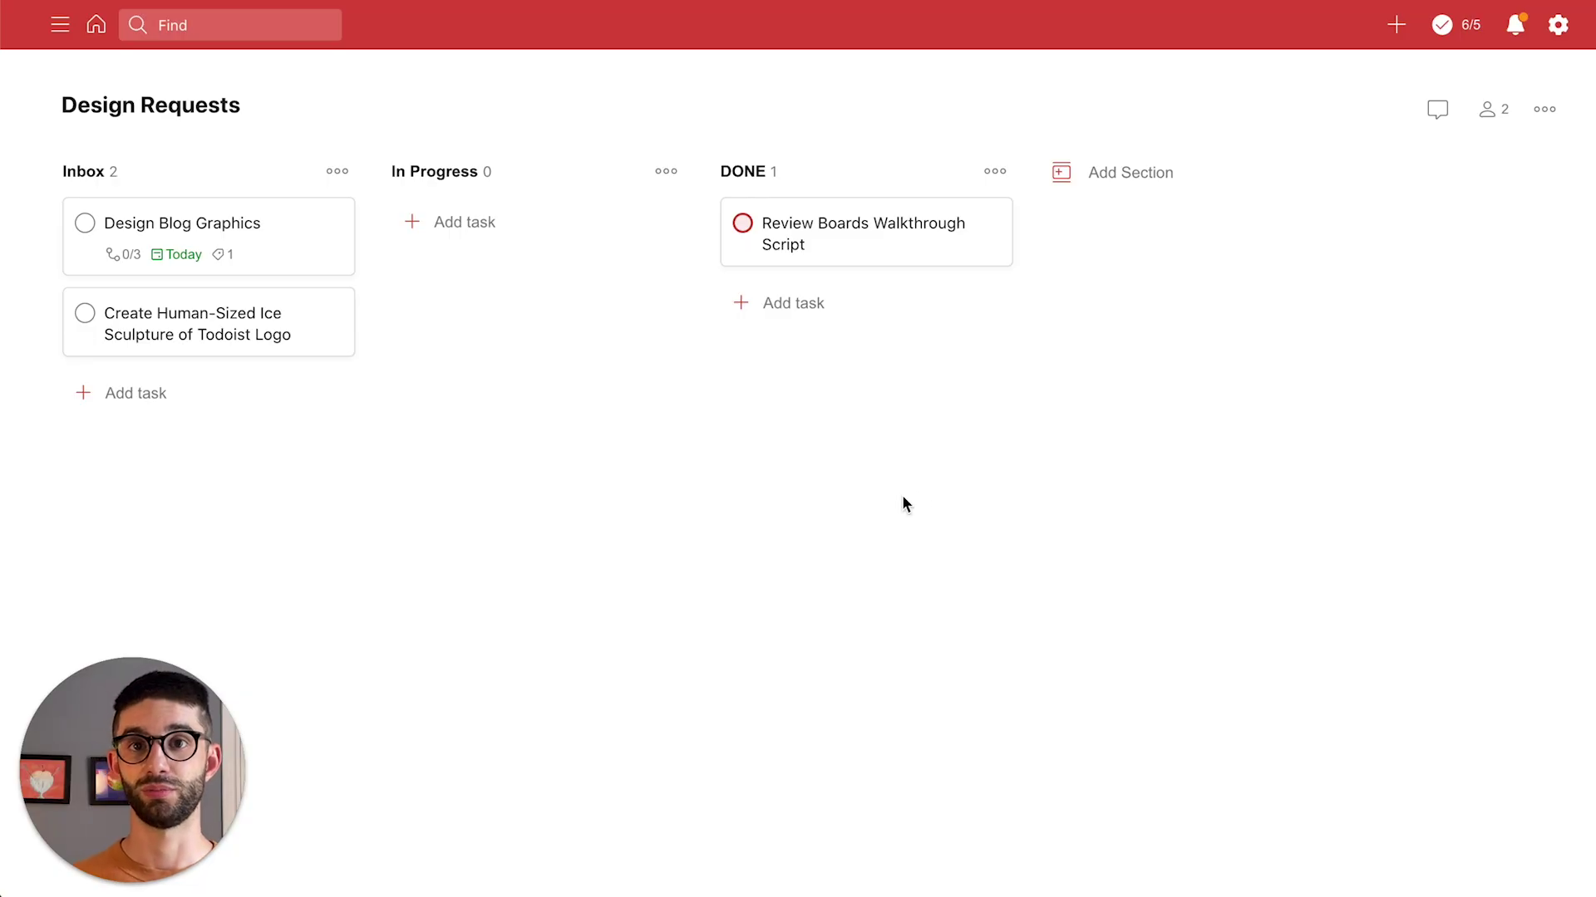
Add a Needs Review column and move it to sit before In Progress
mouse_move(703, 465)
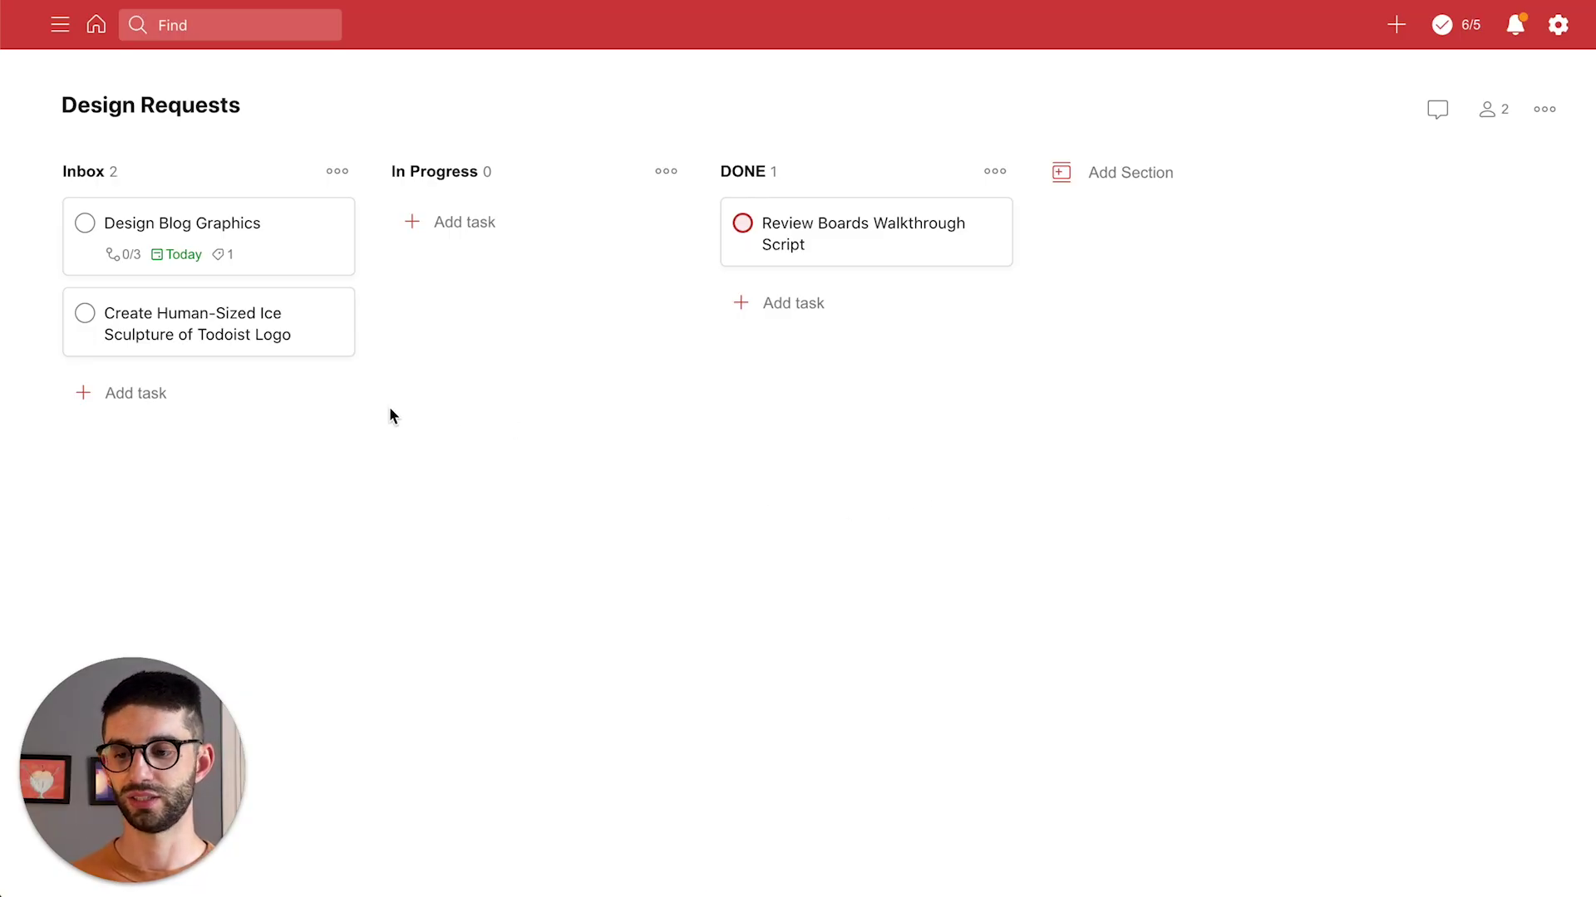
mouse_move(379, 421)
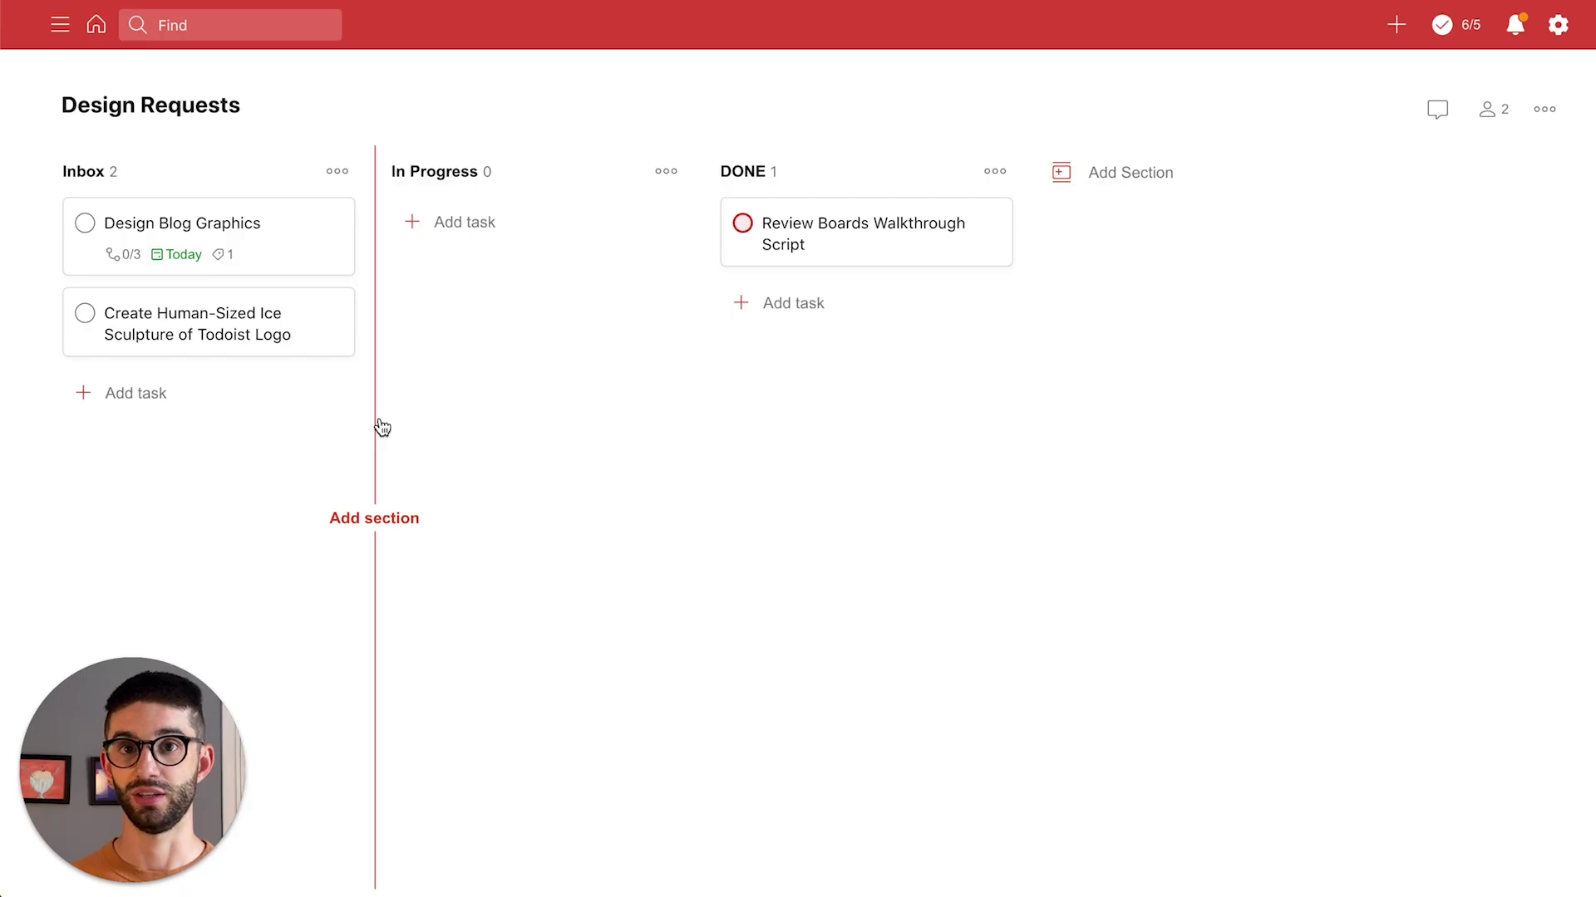
click(706, 417)
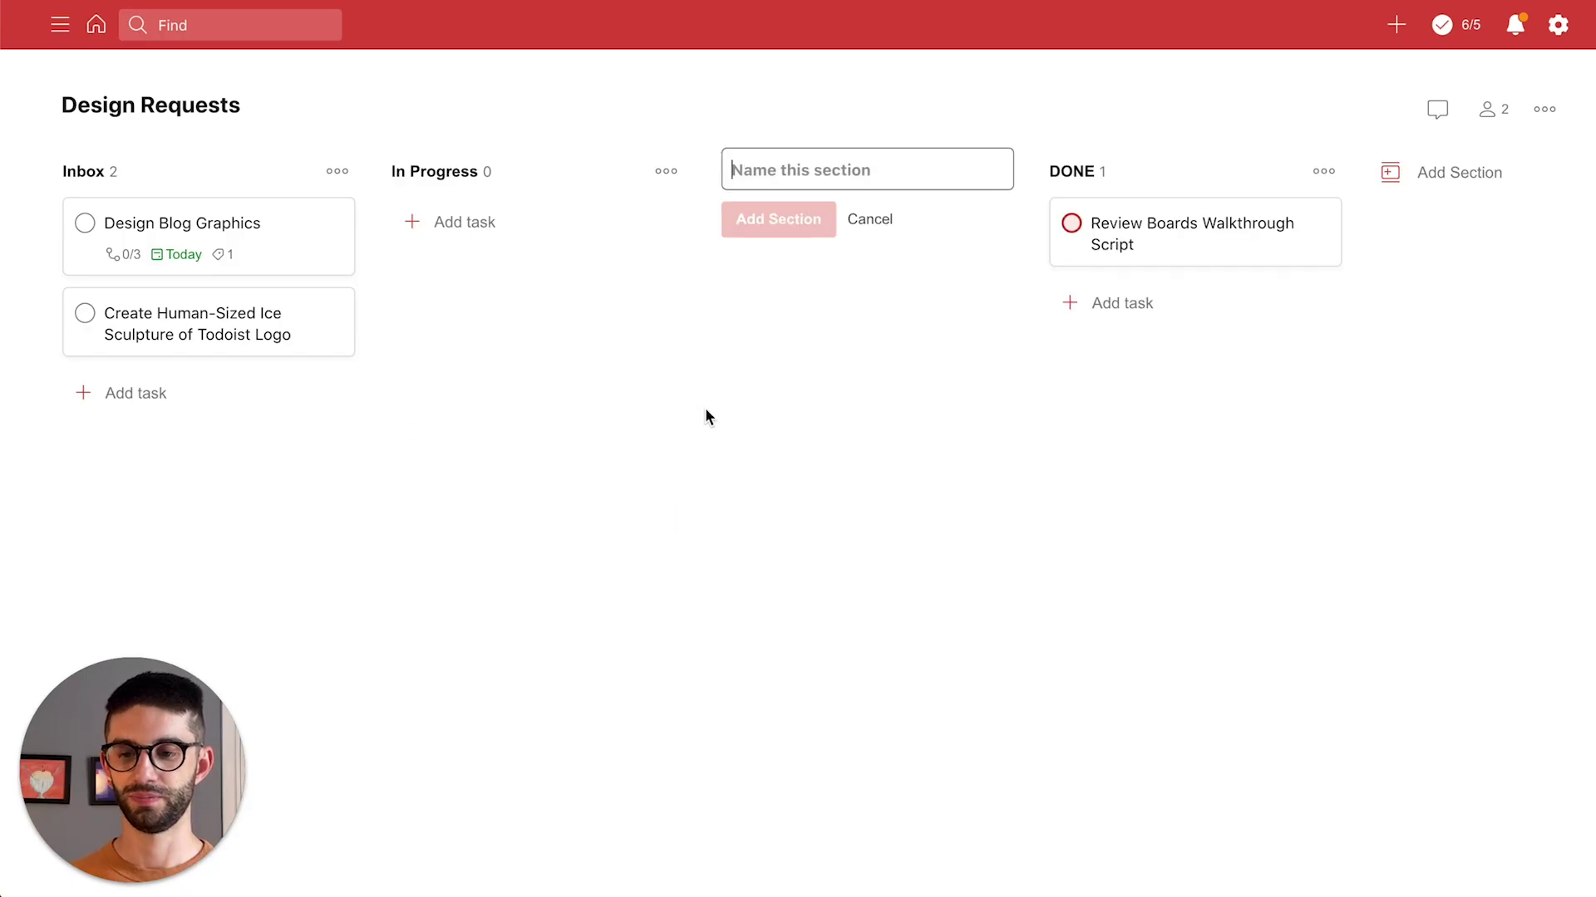
text(Needs Review)
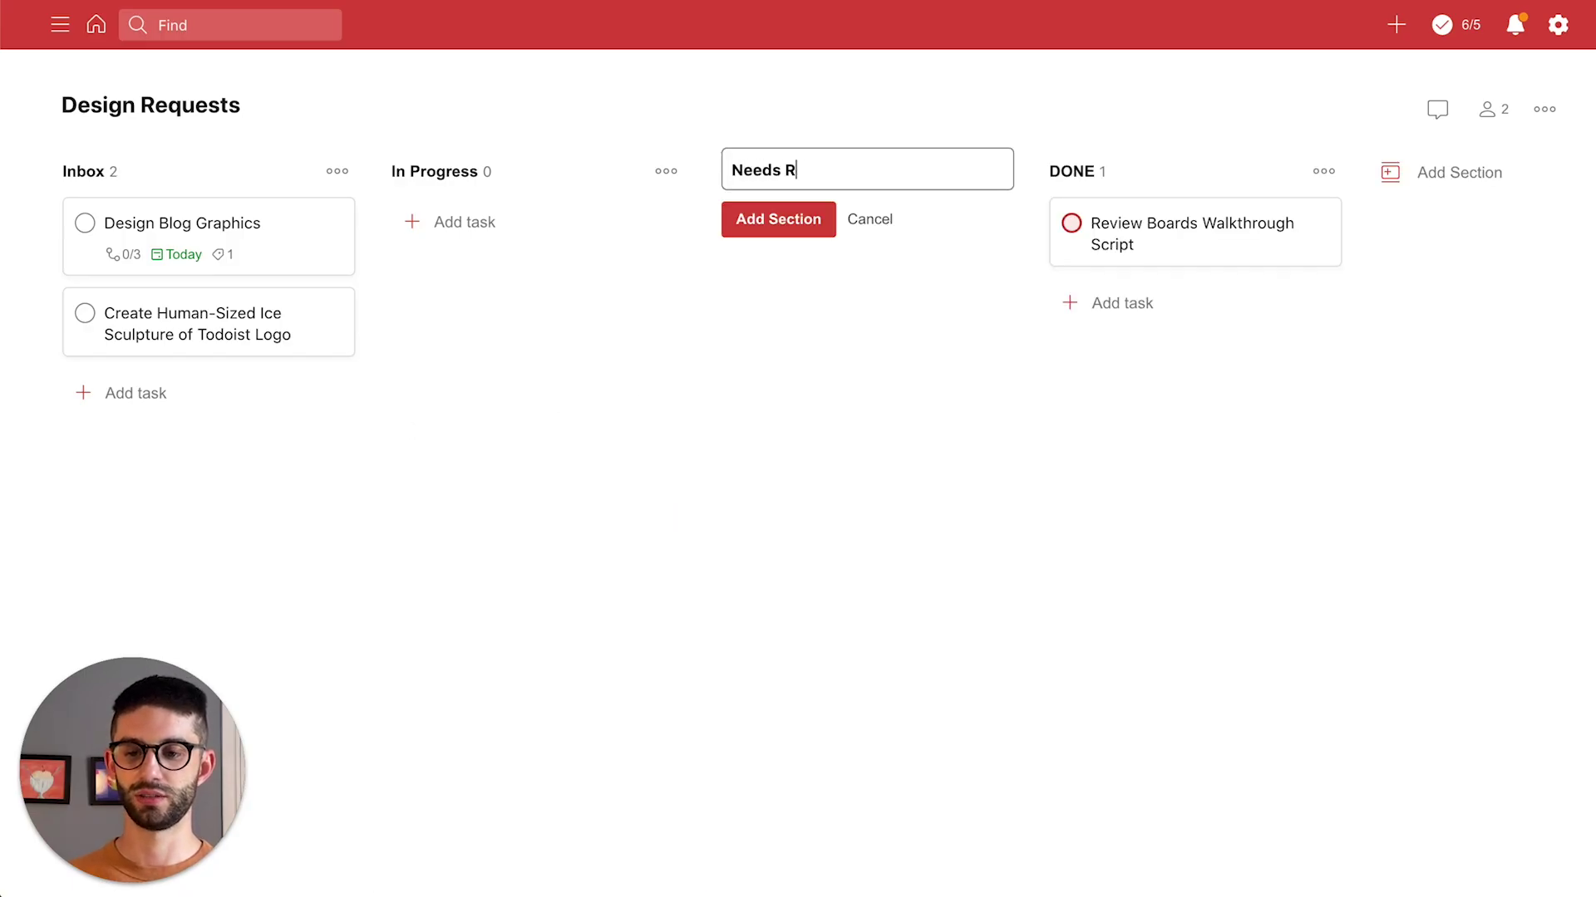
click(759, 226)
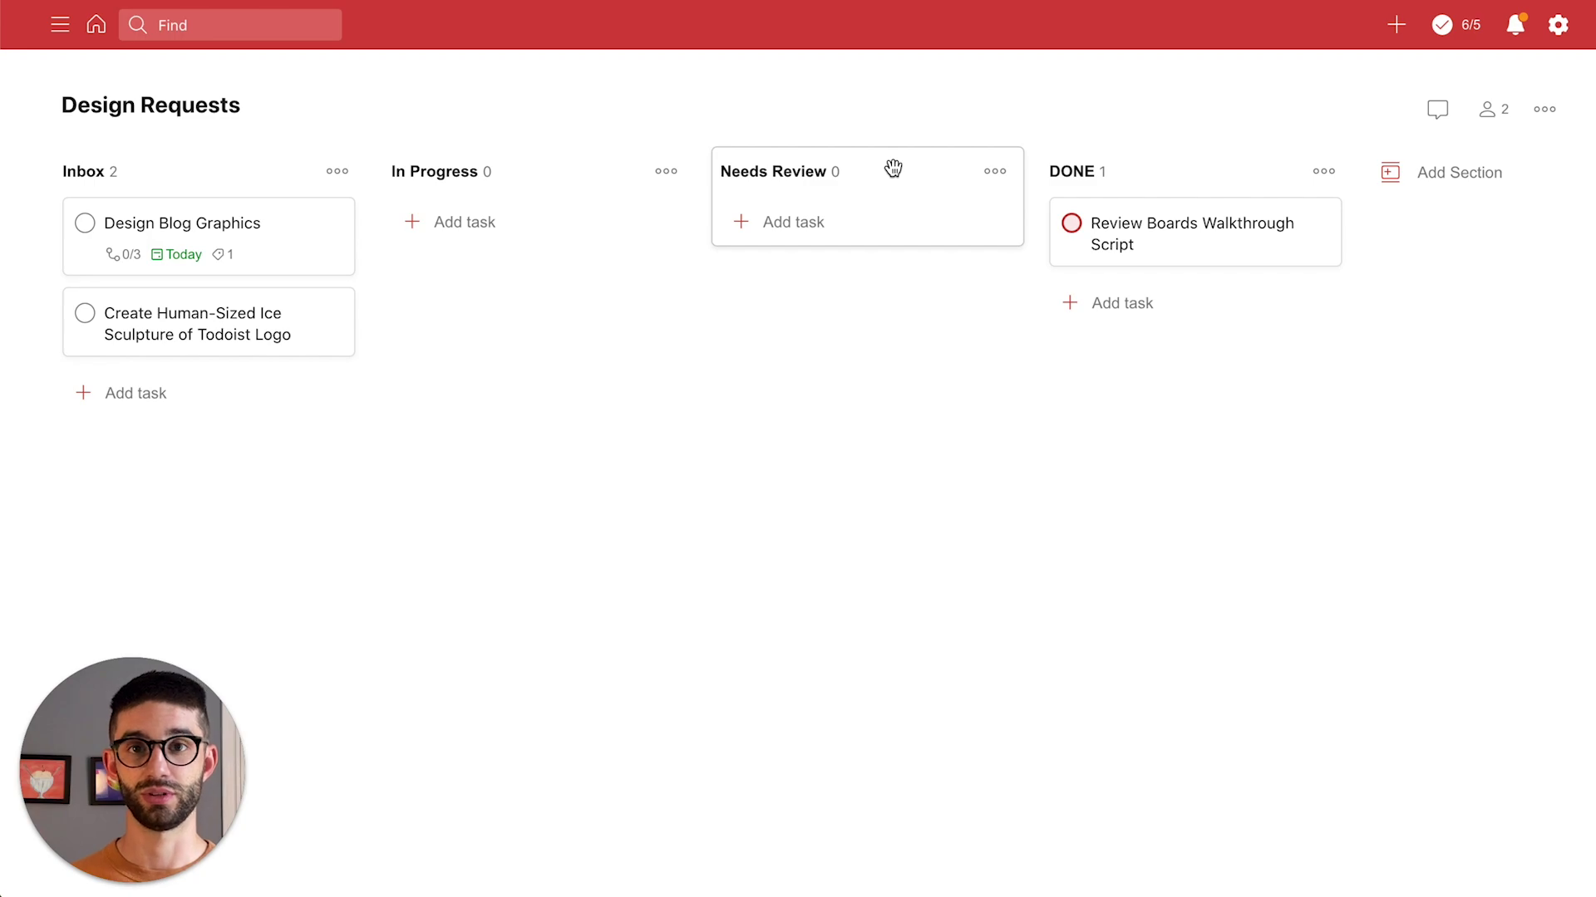
drag(890, 175, 595, 195)
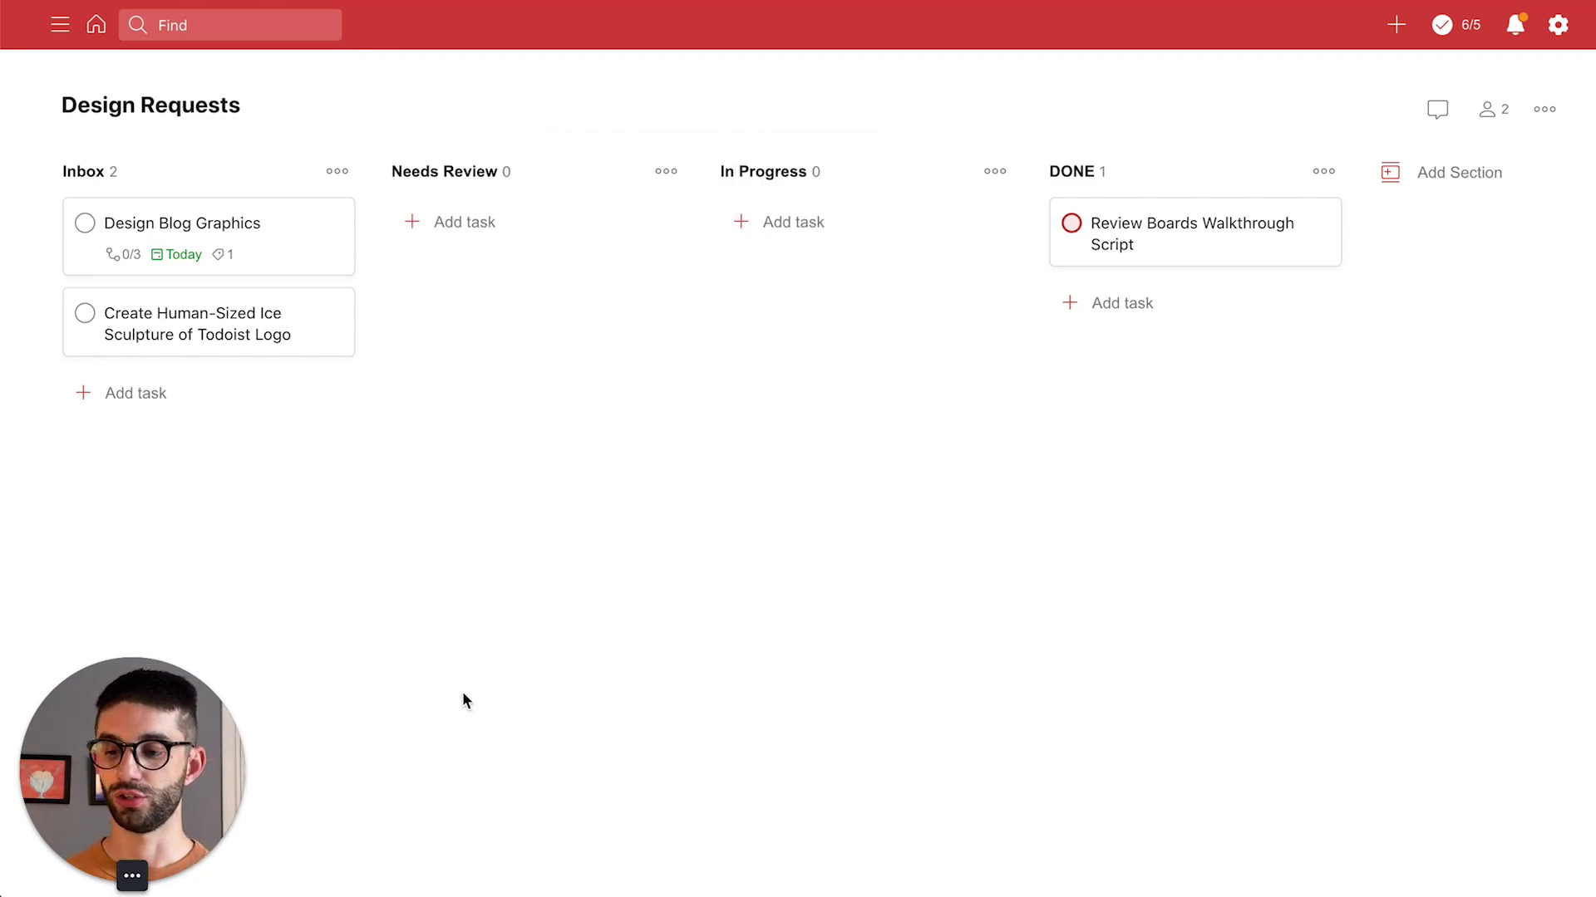
Move the ice sculpture task into Needs Review and assign it to the invited collaborator
mouse_move(182, 332)
mouse_down()
mouse_move(452, 285)
mouse_move(498, 237)
mouse_up()
click(660, 222)
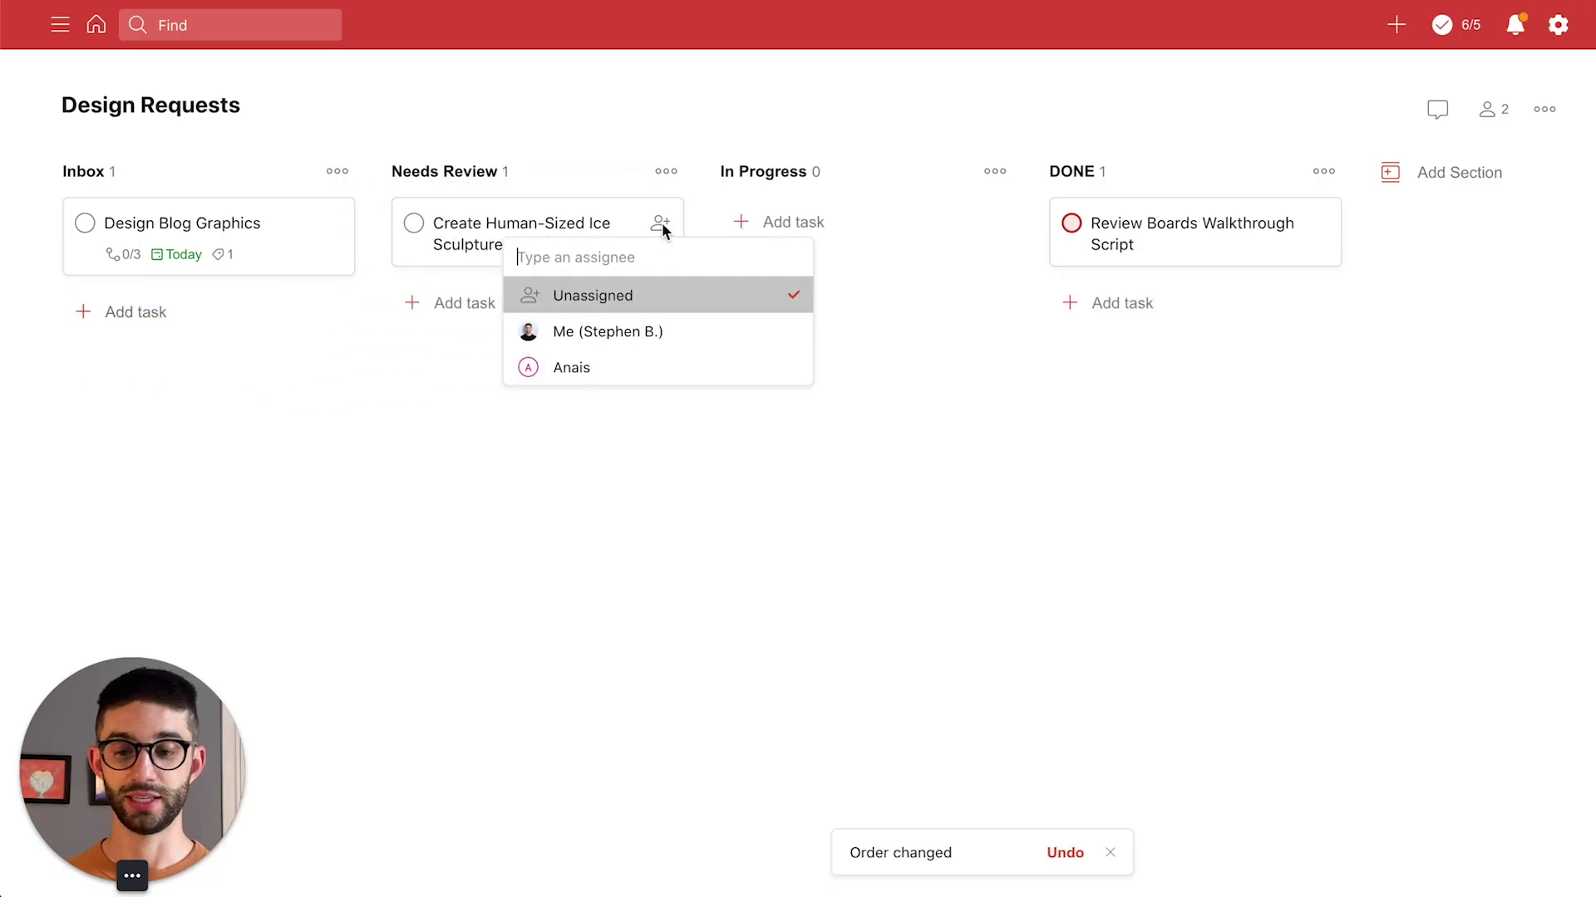
click(622, 385)
Post the wikiHow ice-sculpting link as a comment on the ice sculpture task
click(536, 253)
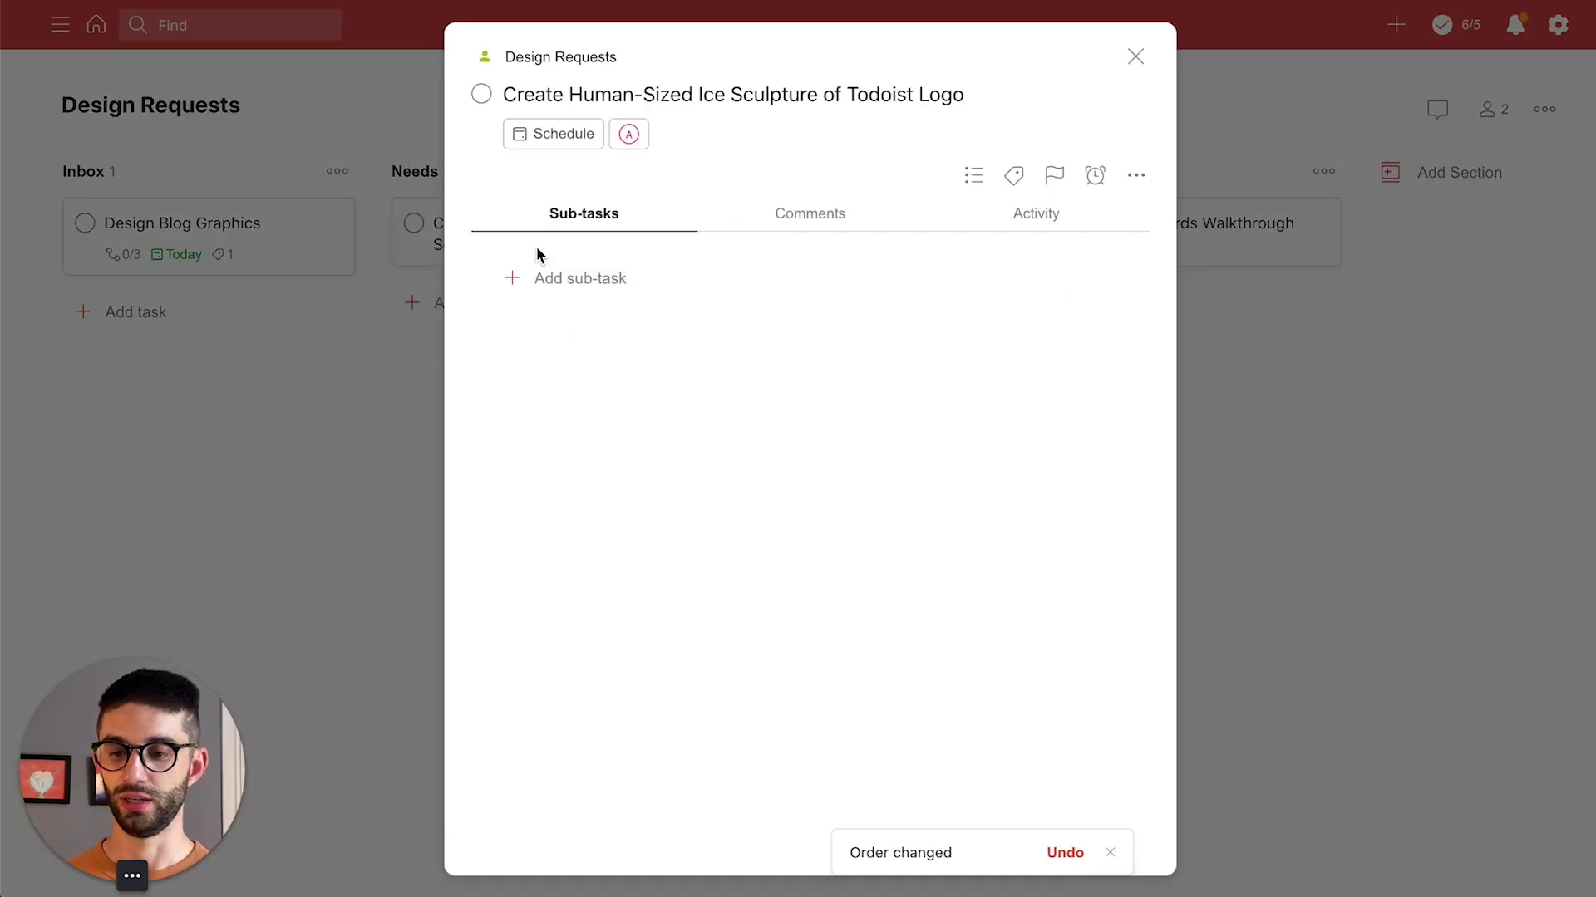
click(763, 226)
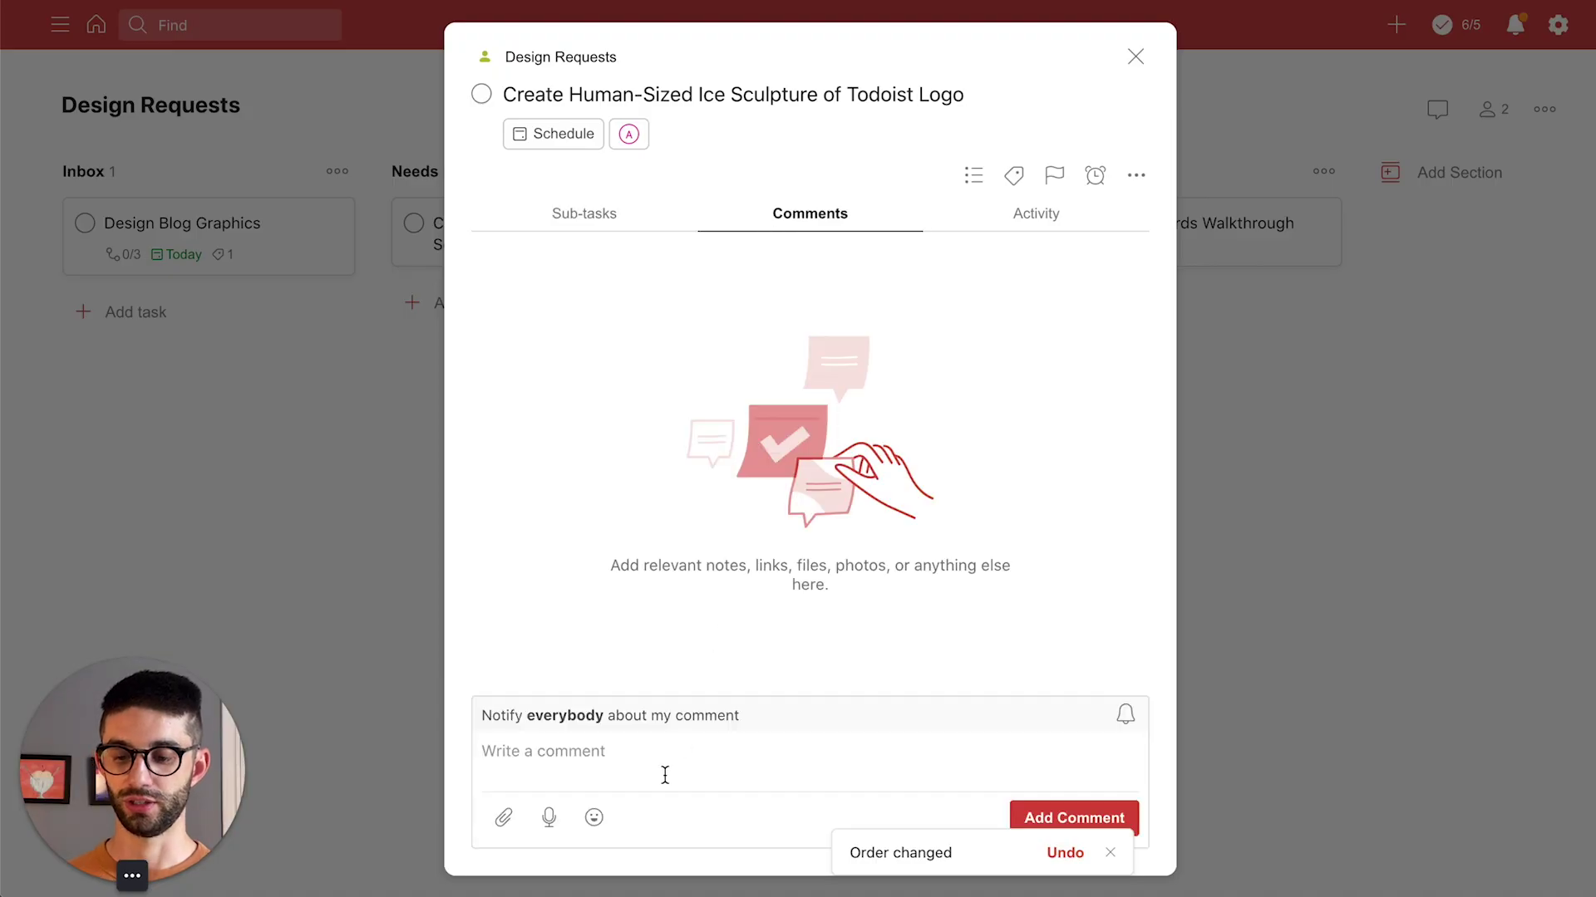
text(https://www.wikihow.com/Ice-Sculpt)
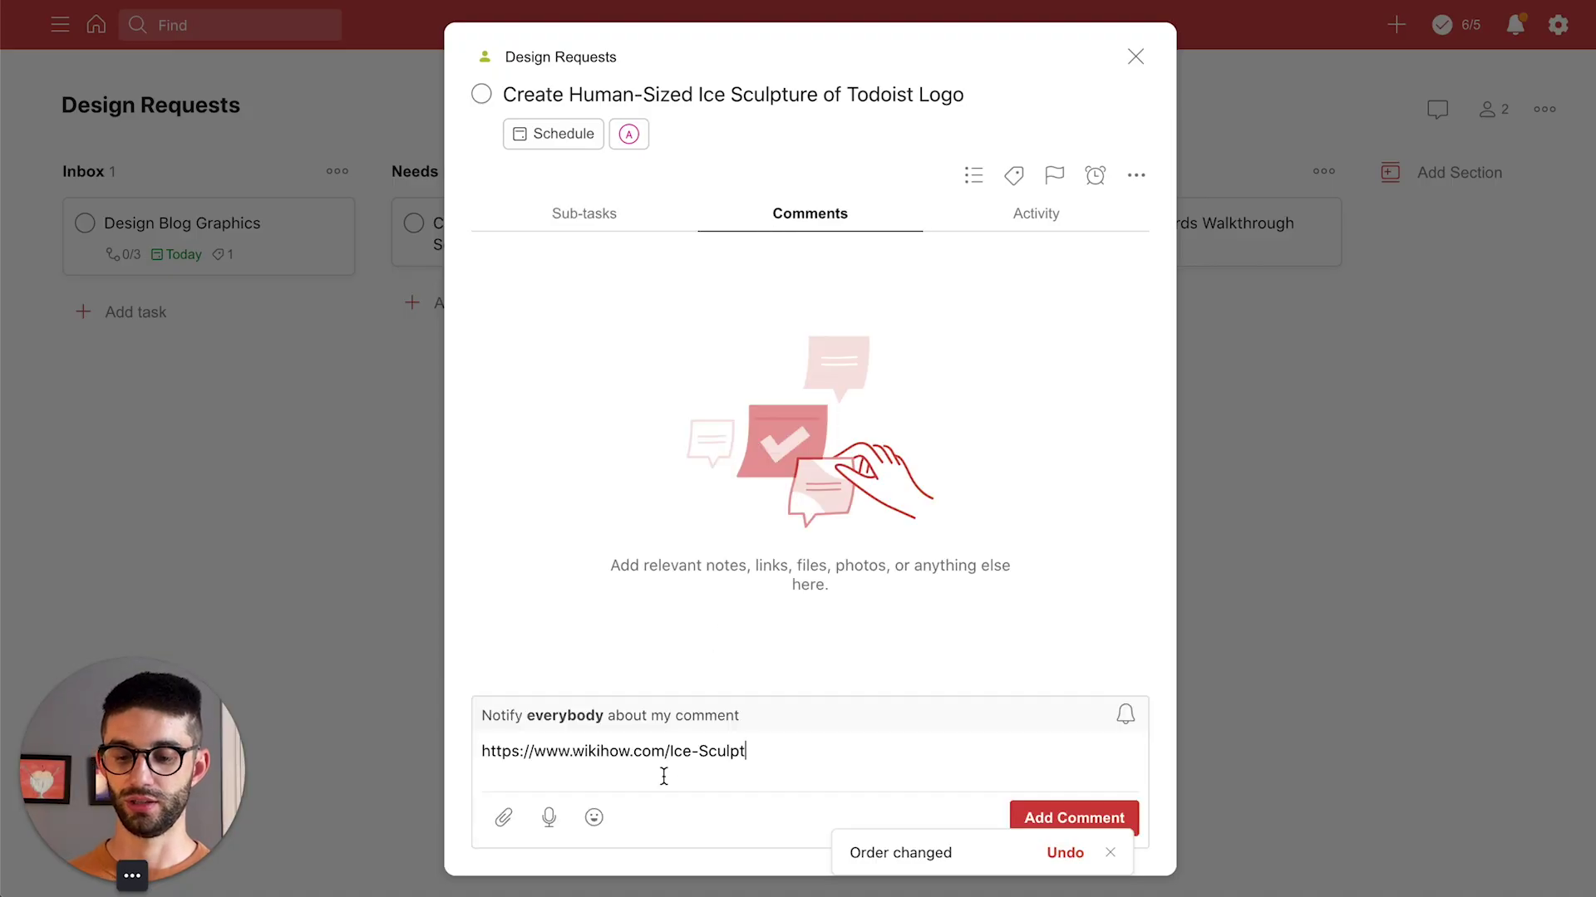
click(1055, 819)
click(1135, 56)
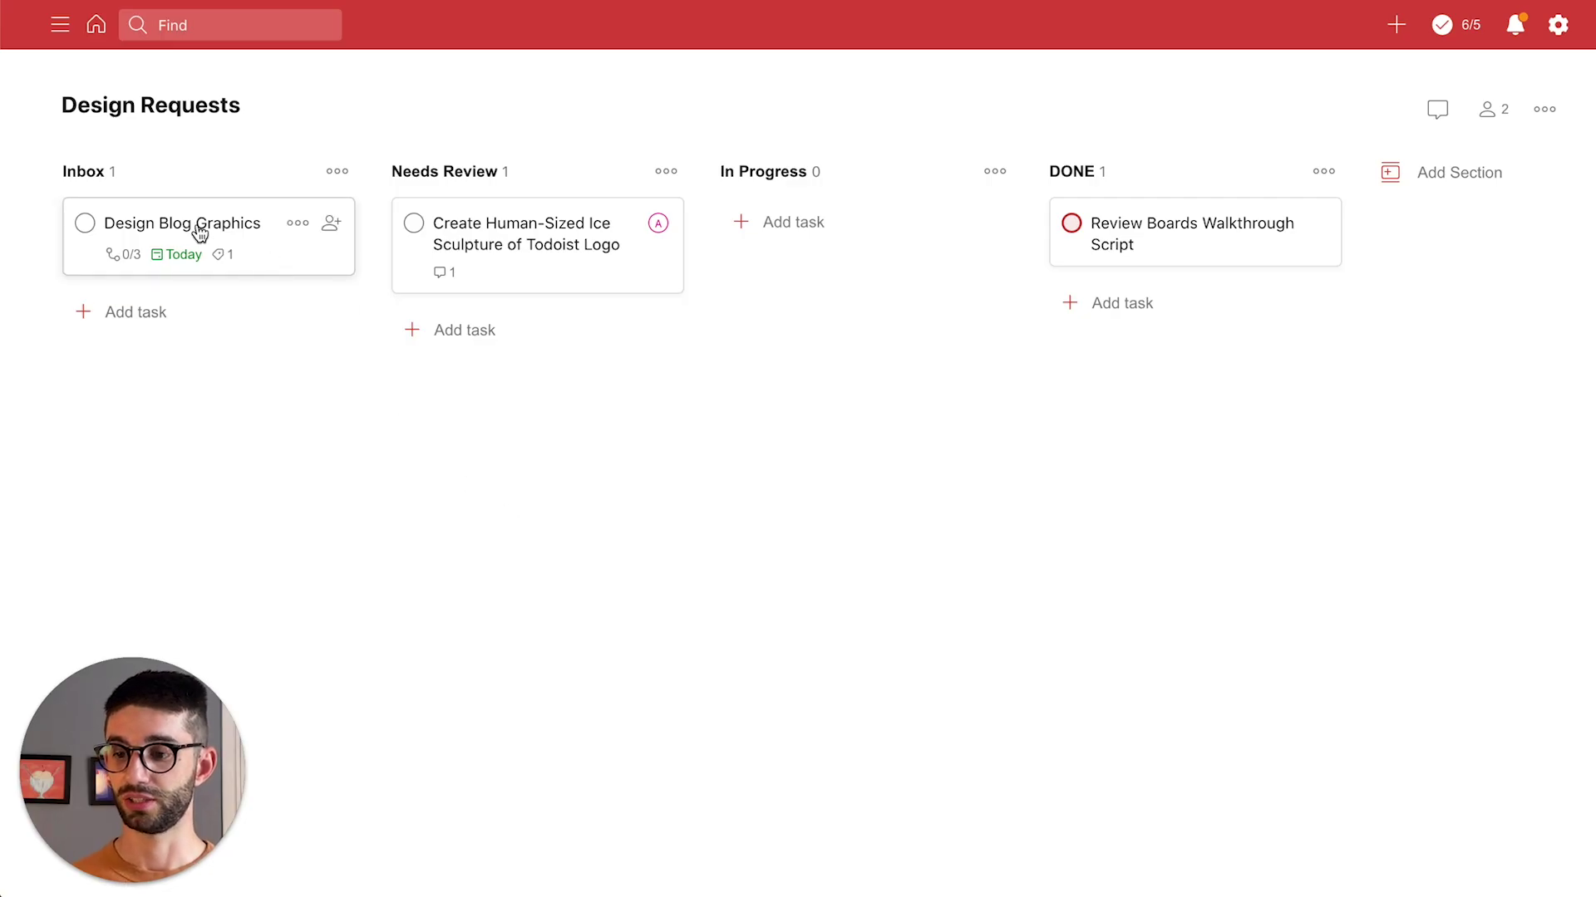
Drag the Design Blog Graphics card from Inbox to In Progress, leaving Inbox empty
drag(200, 231, 851, 236)
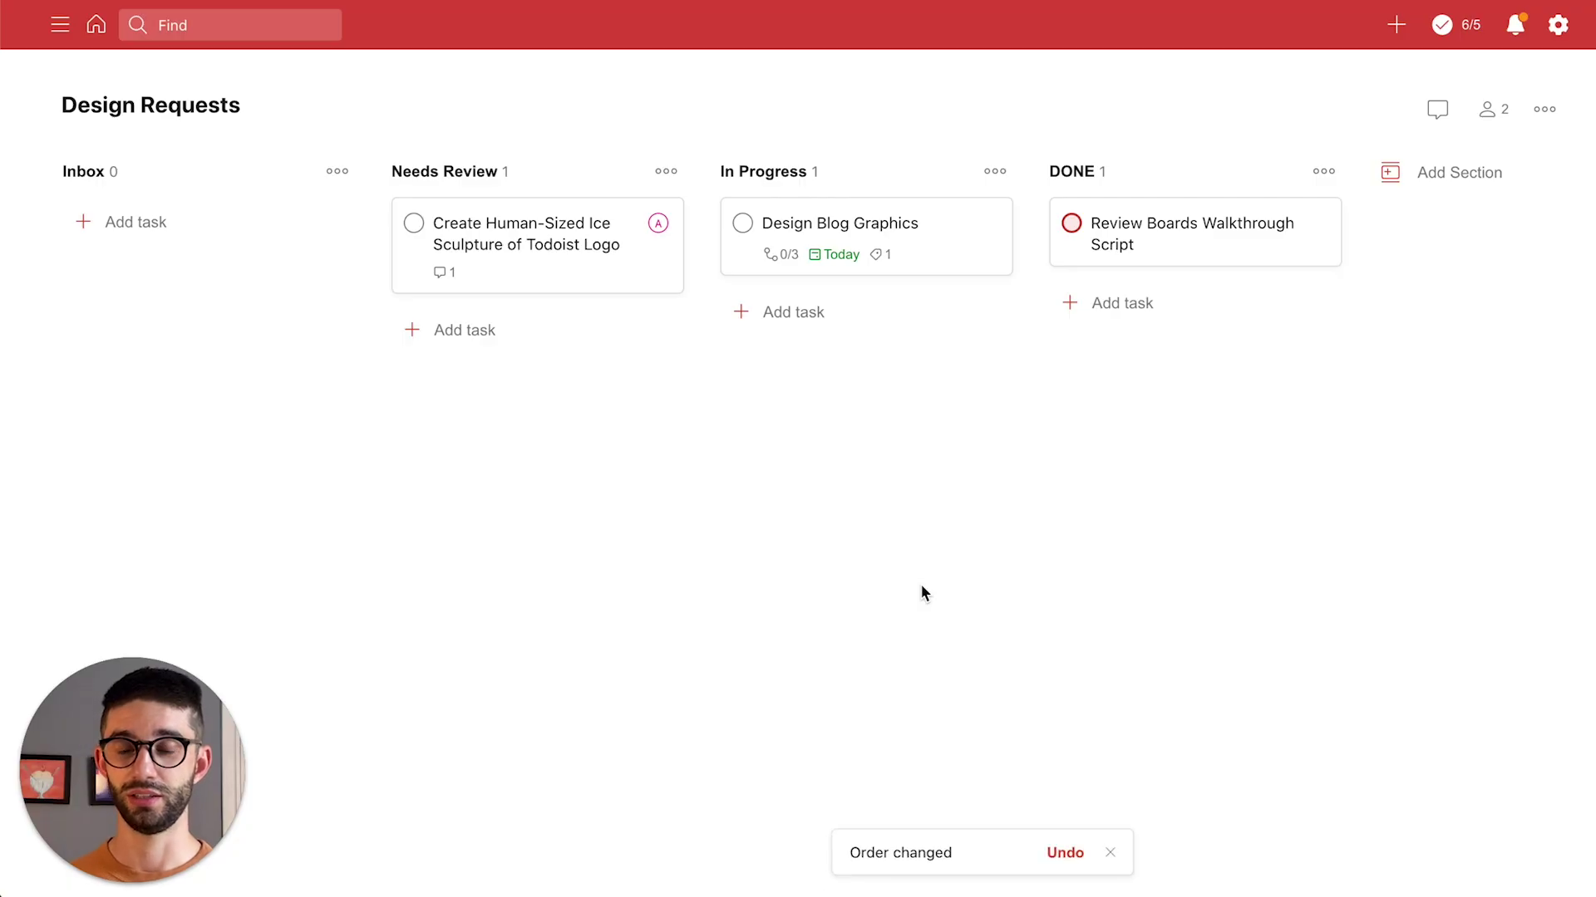